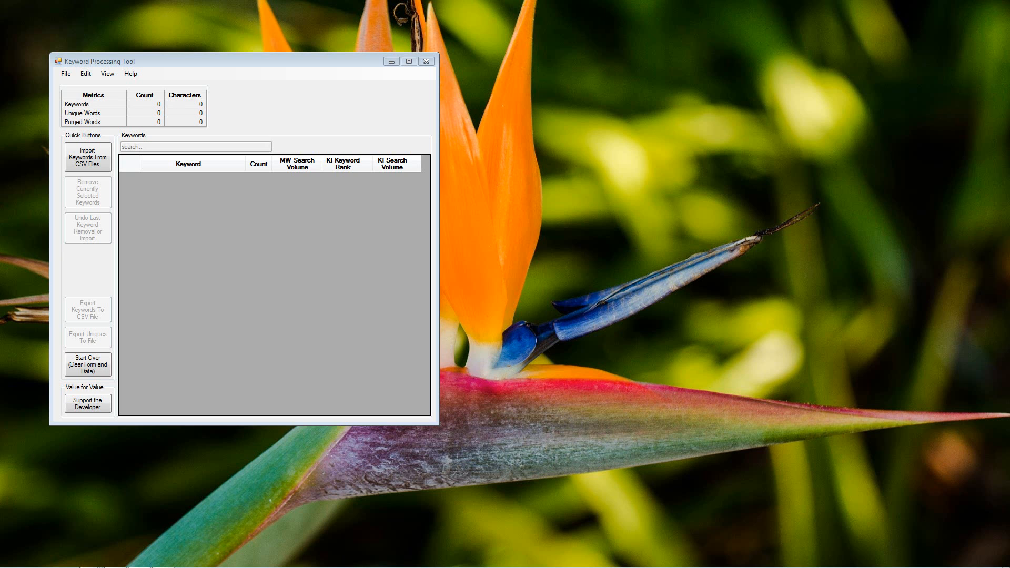
Import the keywords from the CSV file "test file" in the Documents library.
{"action": "left_click_drag", "start_coordinate": [243, 63], "coordinate": [254, 63]}
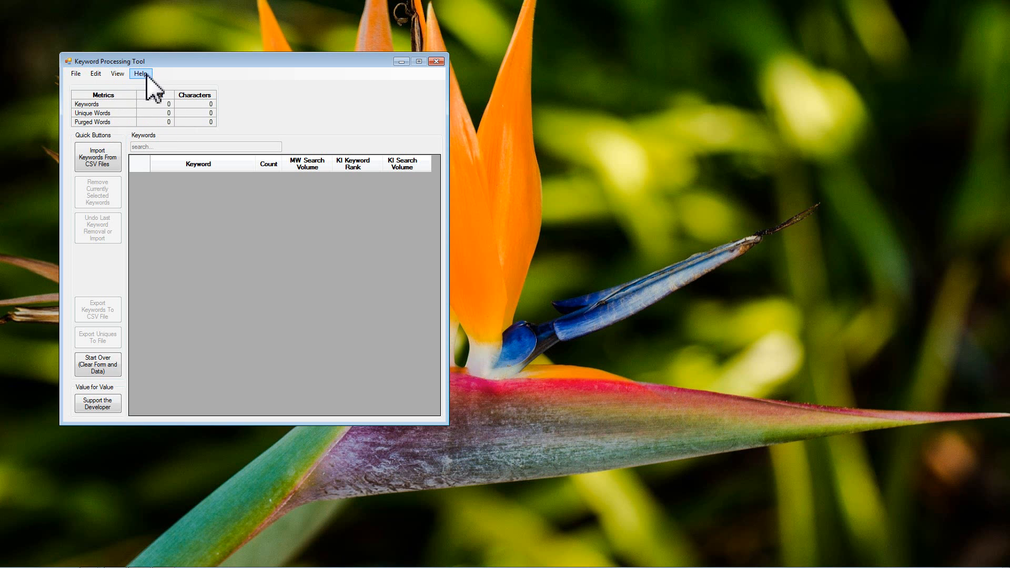
{"action": "left_click", "coordinate": [112, 167]}
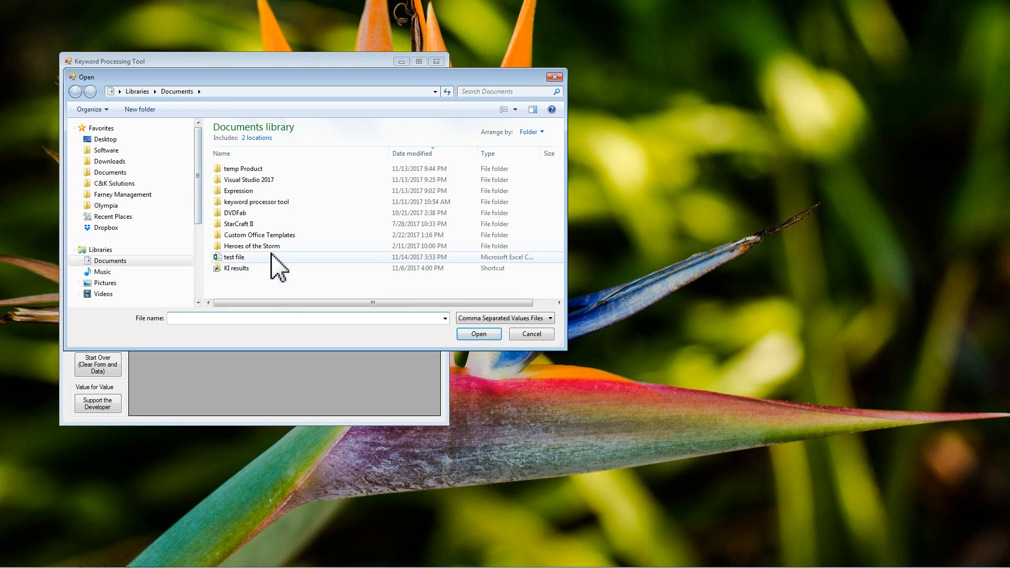
{"action": "left_click", "coordinate": [272, 256]}
{"action": "left_click", "coordinate": [478, 333]}
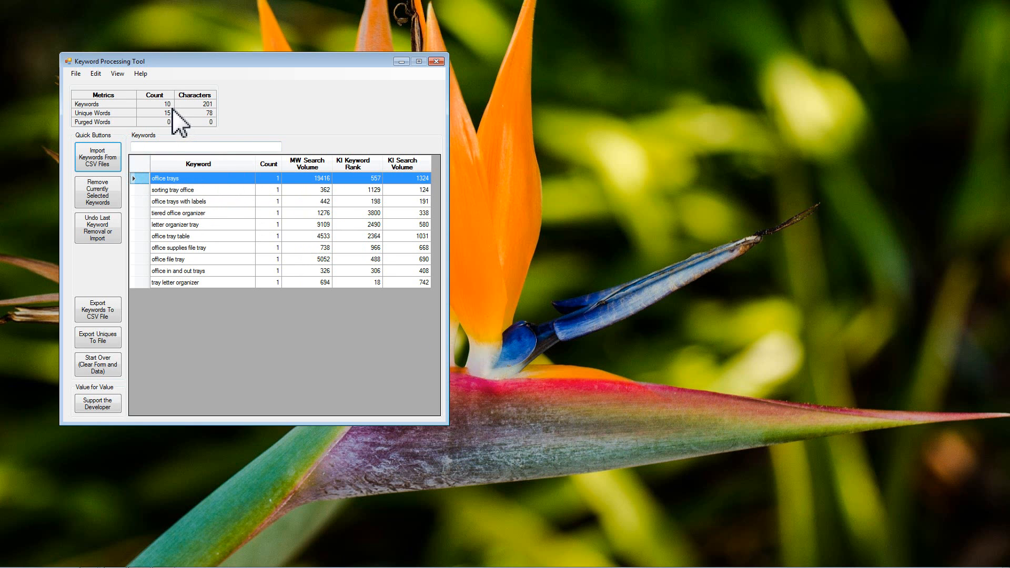
Filter the keyword list by "offic", then clear the filter.
{"action": "left_click", "coordinate": [190, 147]}
{"action": "type", "text": "offic"}
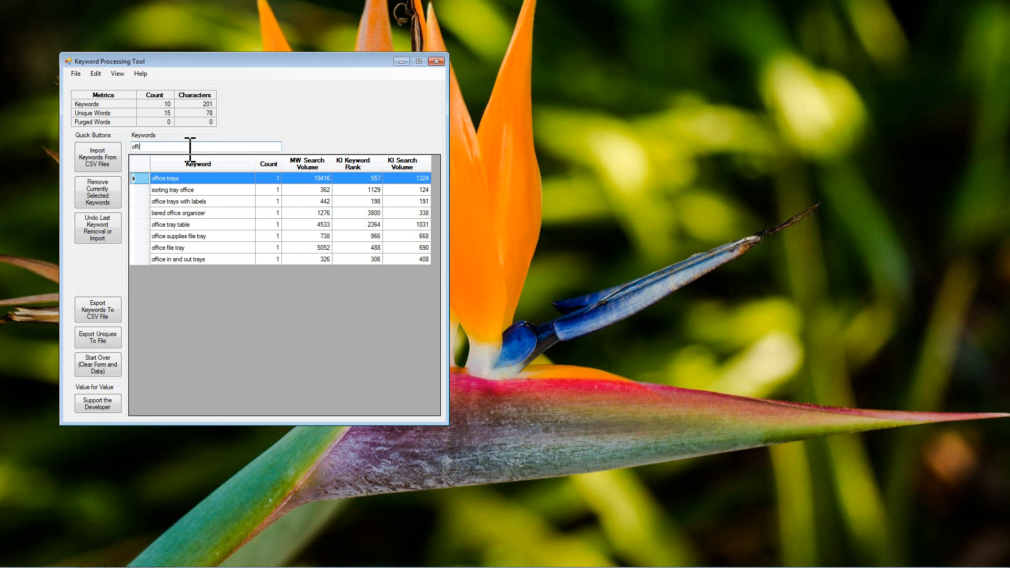
{"action": "key", "text": "BackSpace"}
{"action": "key", "text": "BackSpace"}
{"action": "key", "text": "BackSpace"}
{"action": "key", "text": "BackSpace"}
{"action": "key", "text": "BackSpace"}
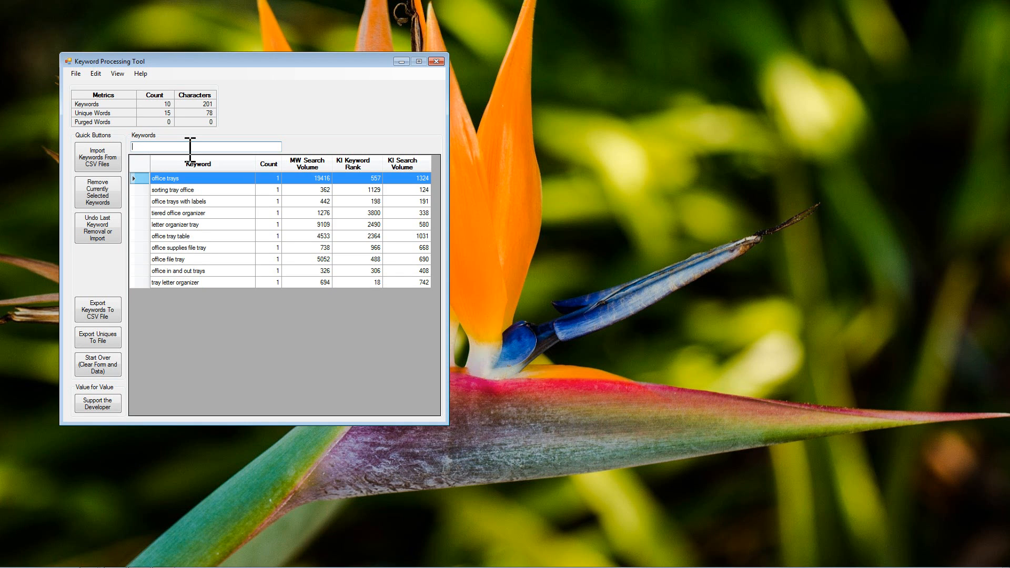
Filter the keyword list by "trays" and by "lette", clearing the filter after each search.
{"action": "type", "text": "trays"}
{"action": "key", "text": "BackSpace"}
{"action": "key", "text": "BackSpace"}
{"action": "key", "text": "BackSpace"}
{"action": "key", "text": "BackSpace"}
{"action": "key", "text": "BackSpace"}
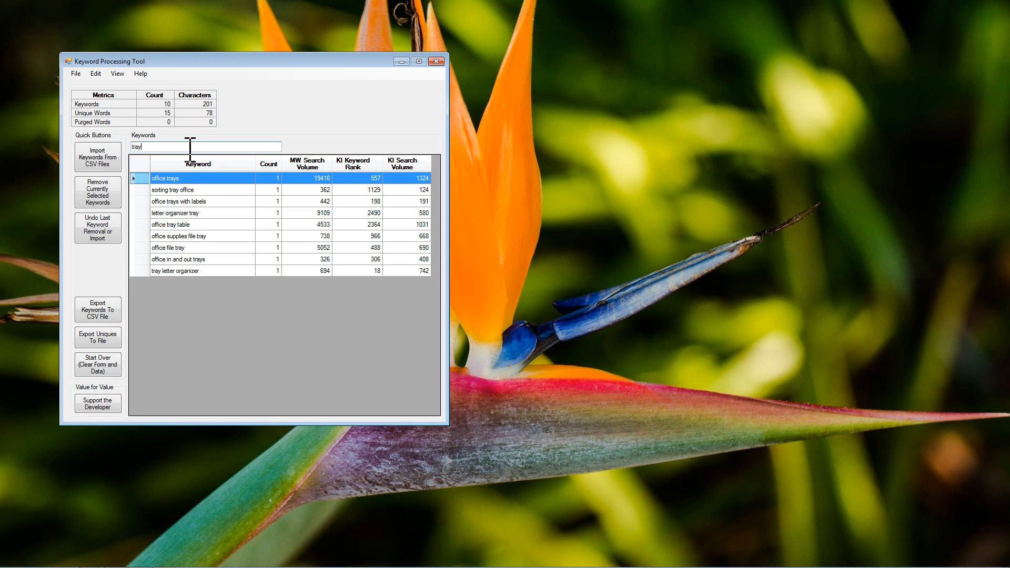
{"action": "type", "text": "lette"}
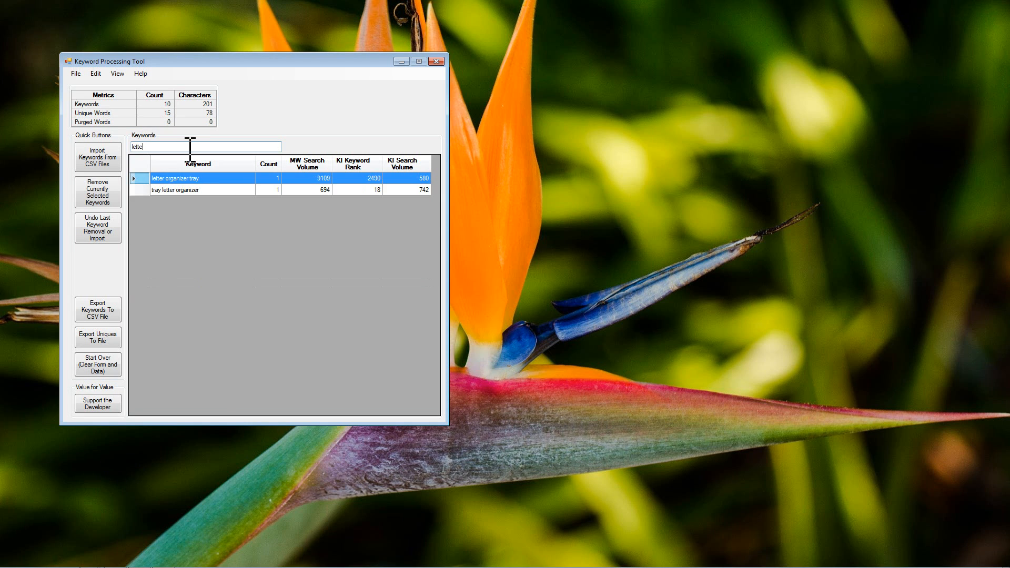
{"action": "key", "text": "shift+Home"}
{"action": "key", "text": "BackSpace"}
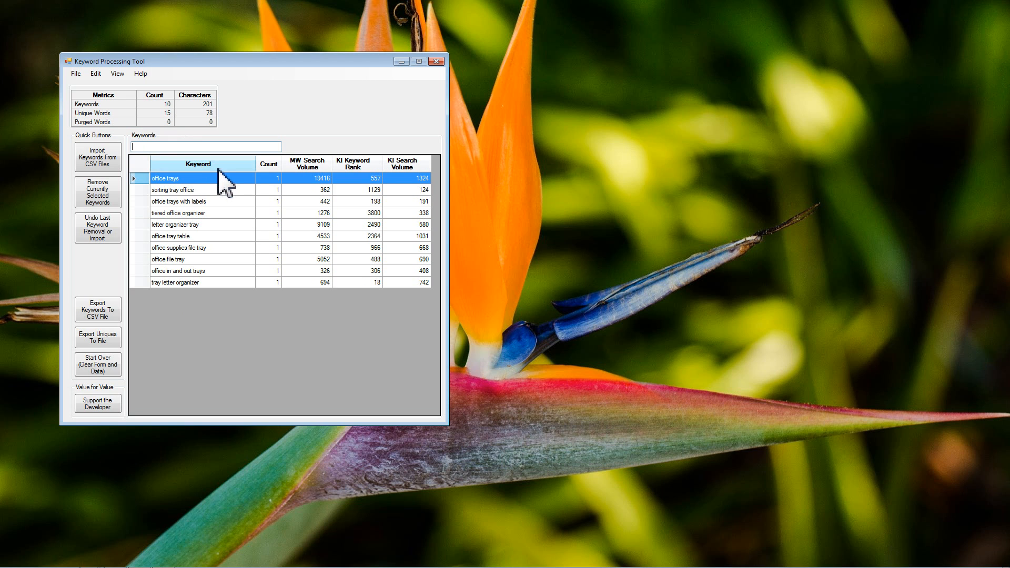
Sort the keywords by MW Search Volume, by KI Keyword Rank, and finally by KI Search Volume in descending order.
{"action": "left_click", "coordinate": [307, 167]}
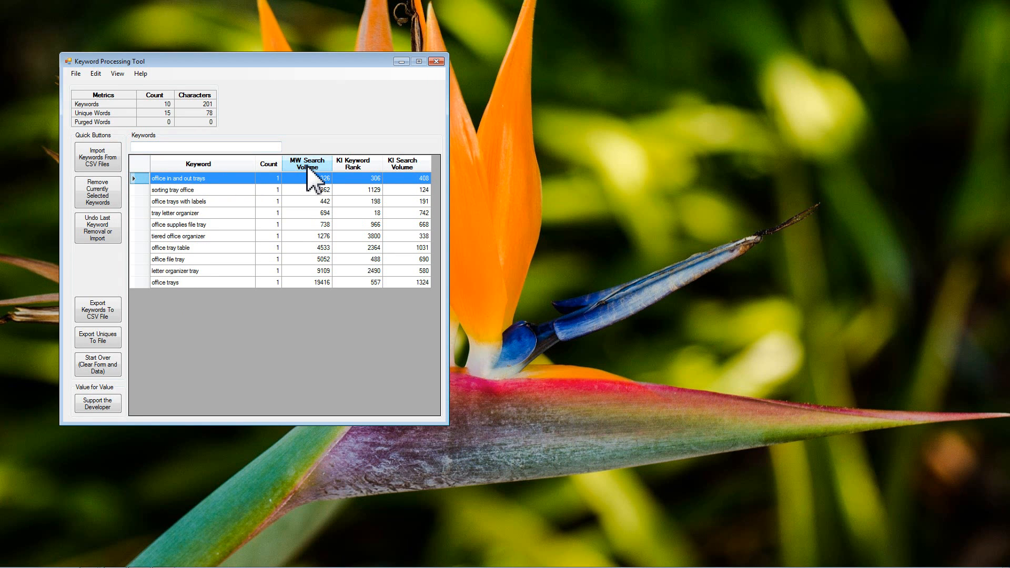
{"action": "left_click", "coordinate": [307, 166]}
{"action": "left_click", "coordinate": [370, 167]}
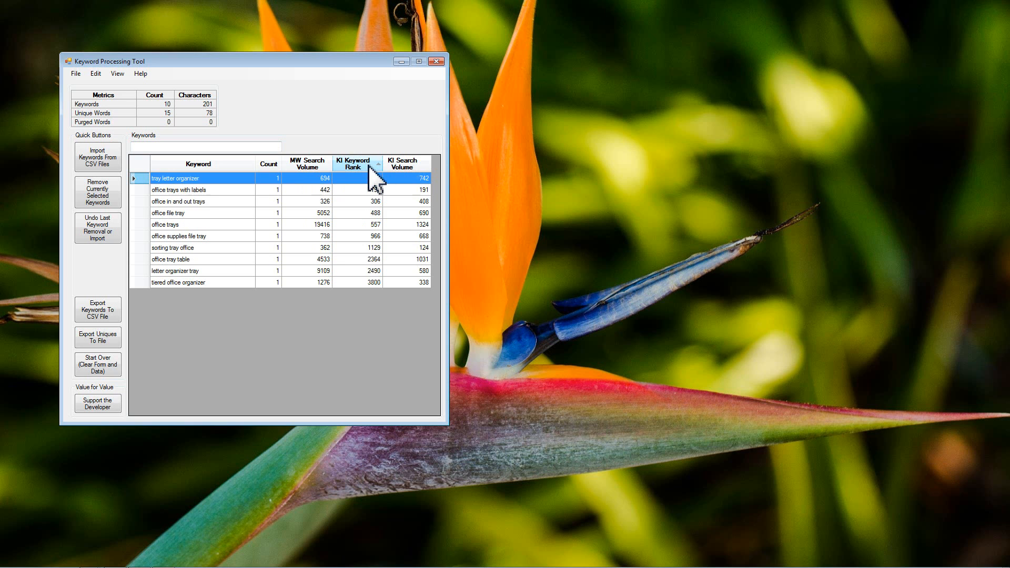
{"action": "left_click", "coordinate": [370, 166]}
{"action": "left_click", "coordinate": [409, 166]}
{"action": "left_click", "coordinate": [410, 166]}
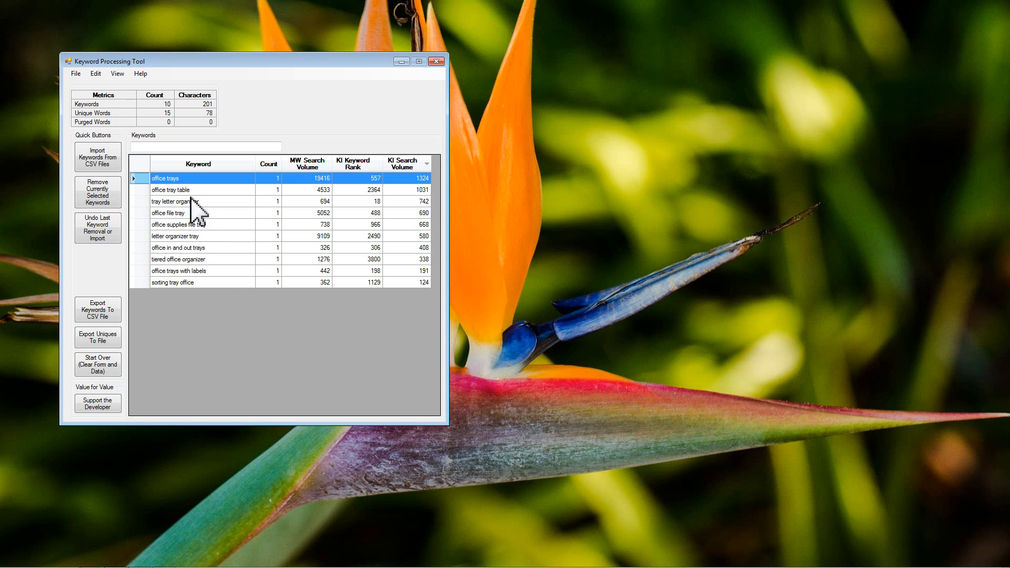
Select the keyword "letter organizer tray", filter the keyword list by "letter", and clear the filter.
{"action": "left_click", "coordinate": [170, 236]}
{"action": "left_click", "coordinate": [181, 147]}
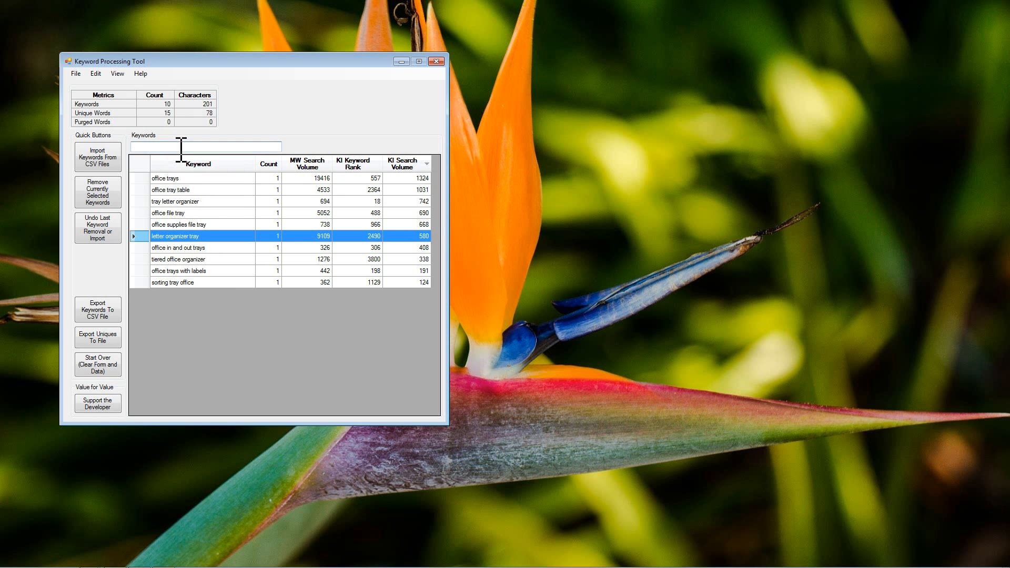
{"action": "type", "text": "letter"}
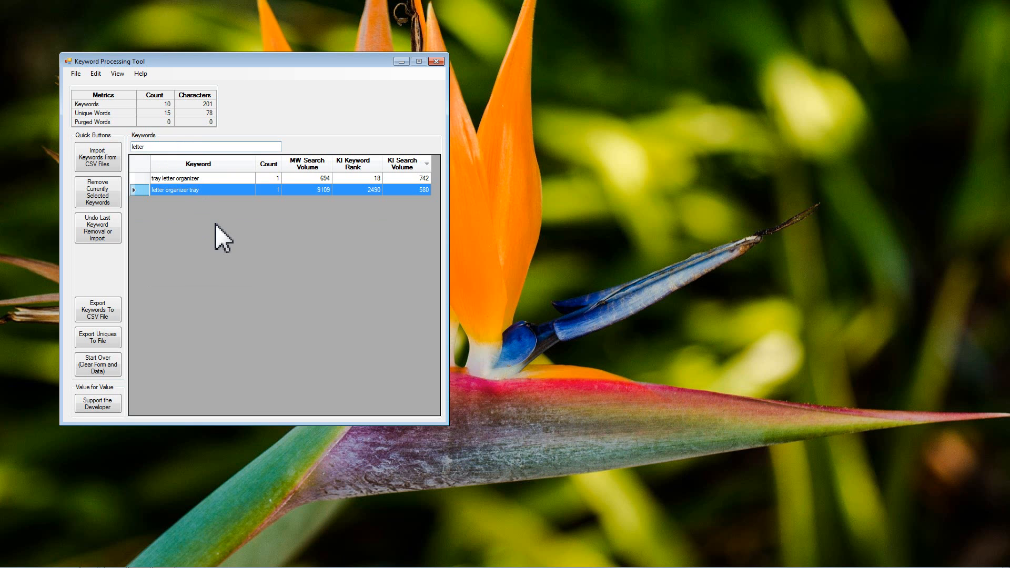
{"action": "key", "text": "ctrl+a"}
{"action": "key", "text": "BackSpace"}
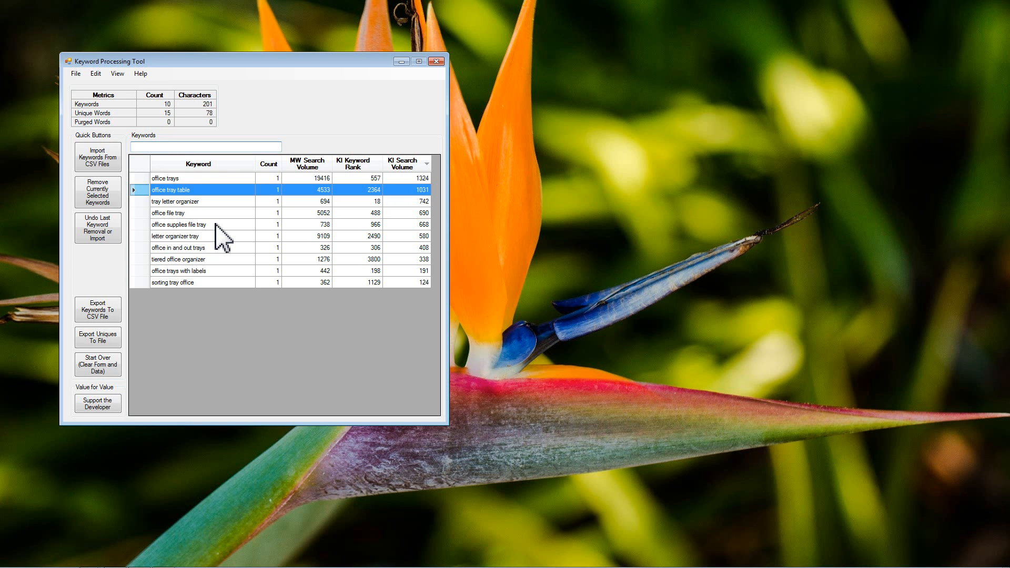
Remove the keyword "tray letter organizer" from the list.
{"action": "left_click", "coordinate": [187, 202]}
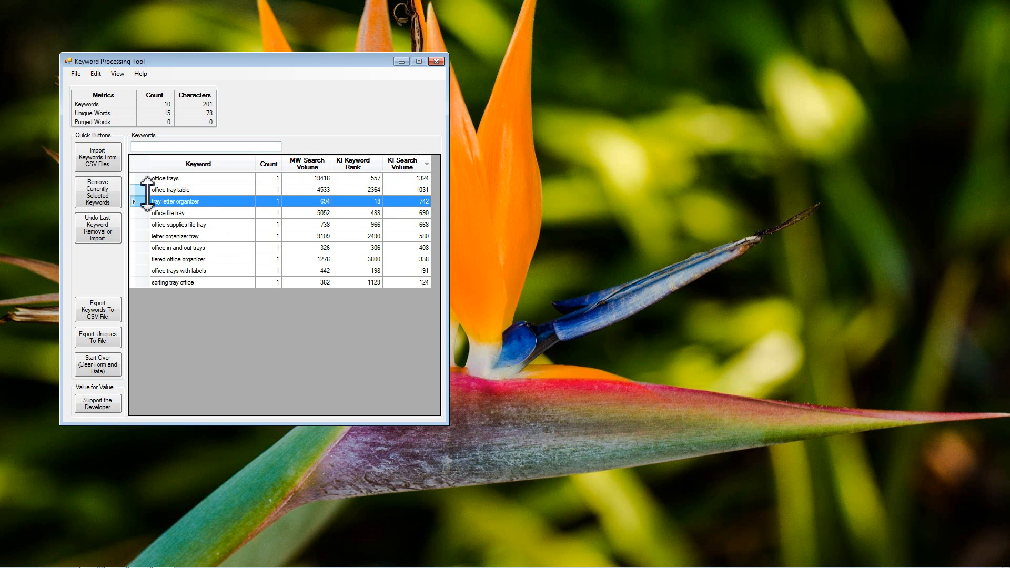
{"action": "left_click", "coordinate": [120, 203]}
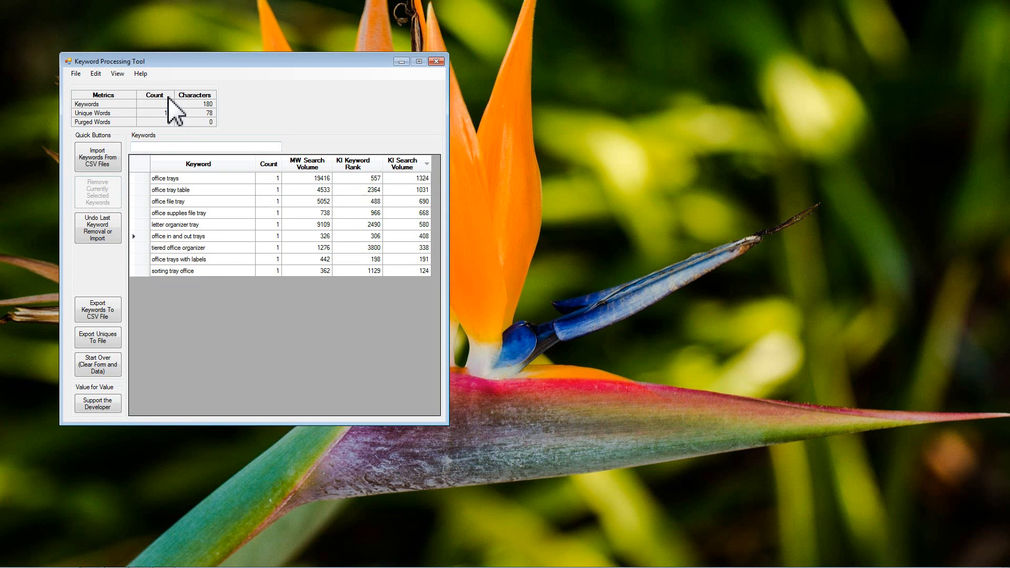
Filter the remaining keywords by "lette" to check the removal, then clear the filter.
{"action": "left_click", "coordinate": [181, 147]}
{"action": "type", "text": "lette"}
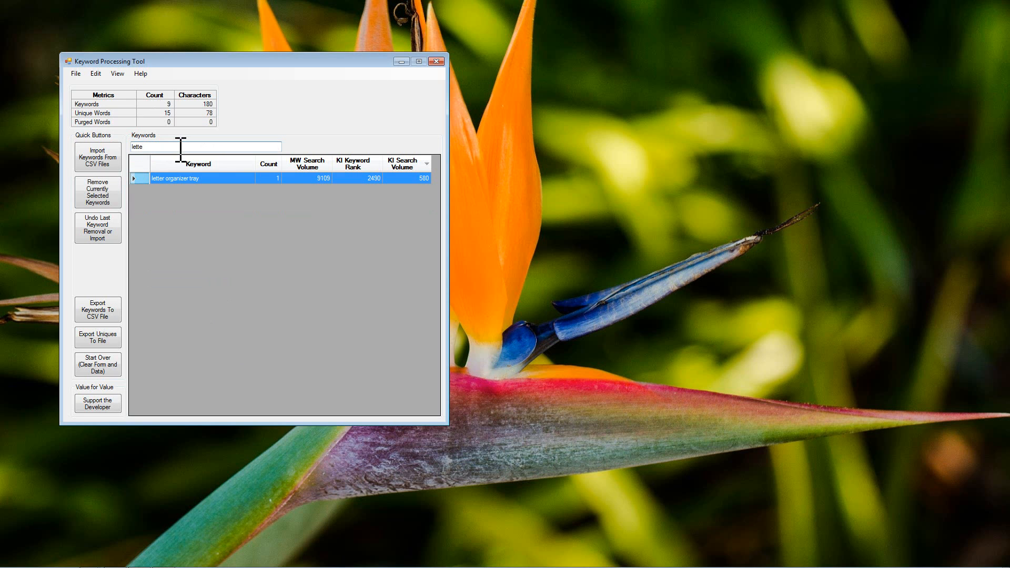
{"action": "key", "text": "BackSpace"}
{"action": "key", "text": "BackSpace"}
{"action": "key", "text": "BackSpace"}
{"action": "key", "text": "BackSpace"}
{"action": "key", "text": "BackSpace"}
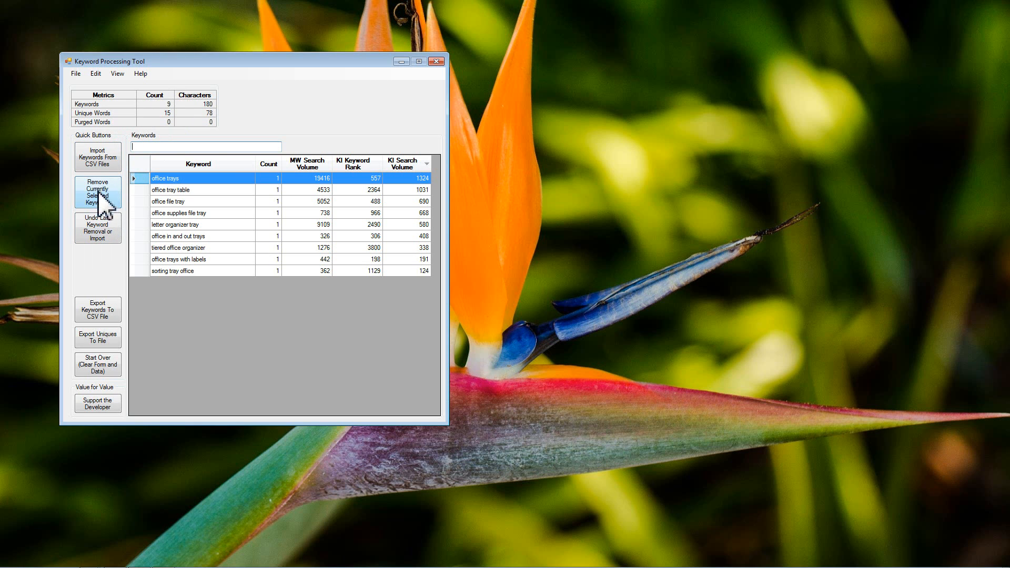
Undo the last keyword removal.
{"action": "left_click", "coordinate": [111, 239]}
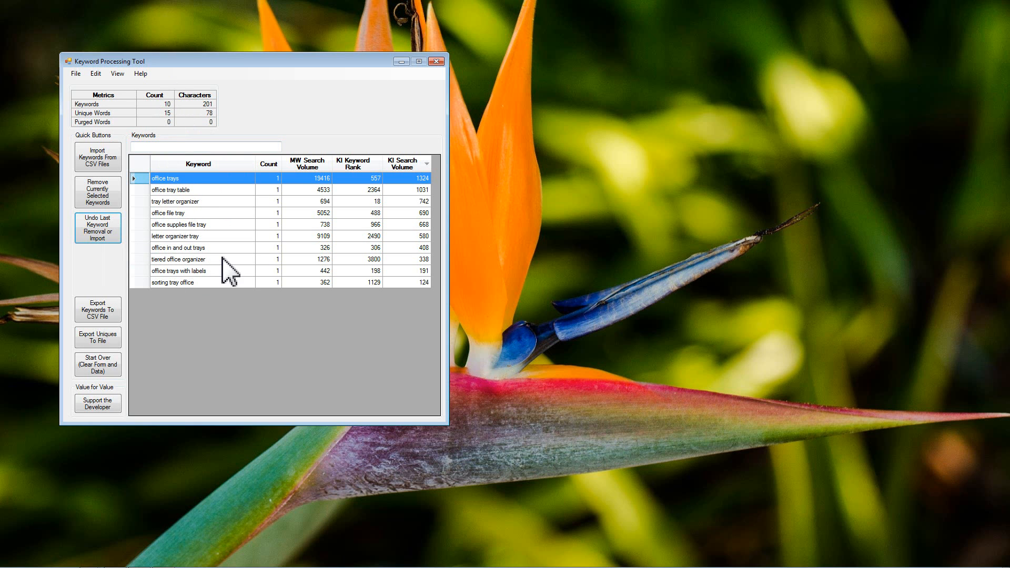
Show the Unique Words Panel beside the keyword list.
{"action": "left_click", "coordinate": [117, 74]}
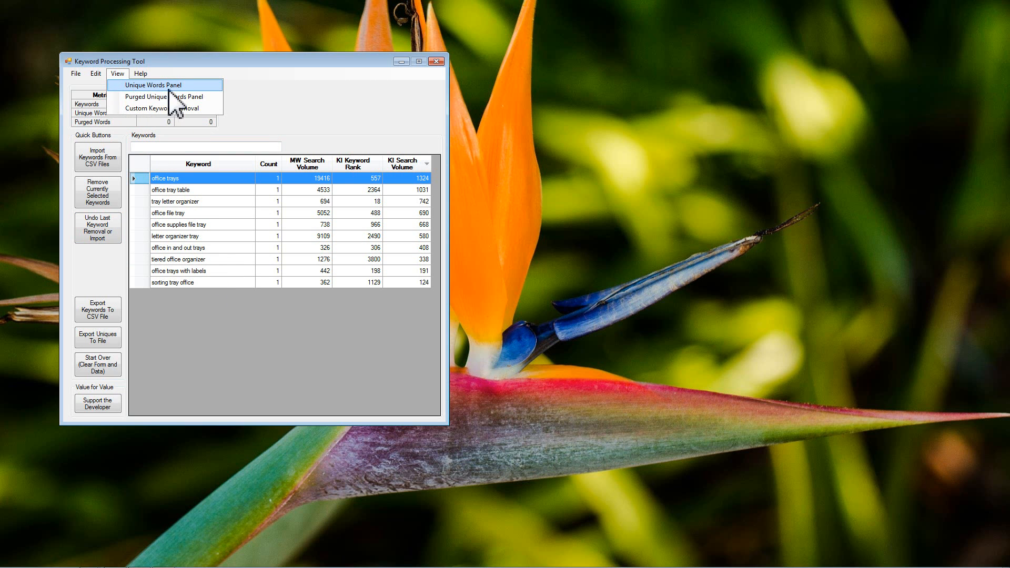
{"action": "left_click", "coordinate": [187, 88]}
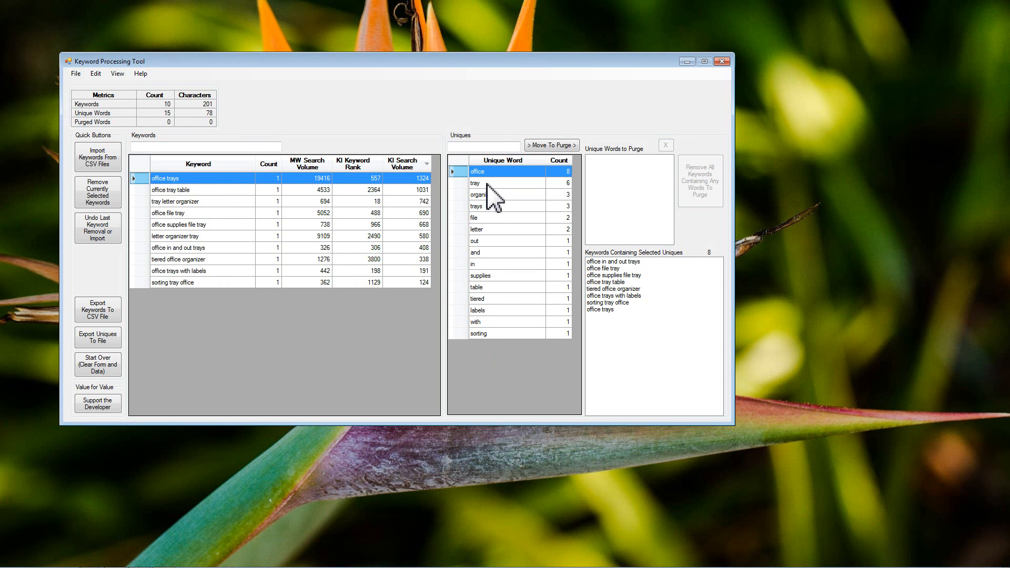
Filter the unique words by "let", then clear the filter.
{"action": "left_click", "coordinate": [482, 147]}
{"action": "type", "text": "let"}
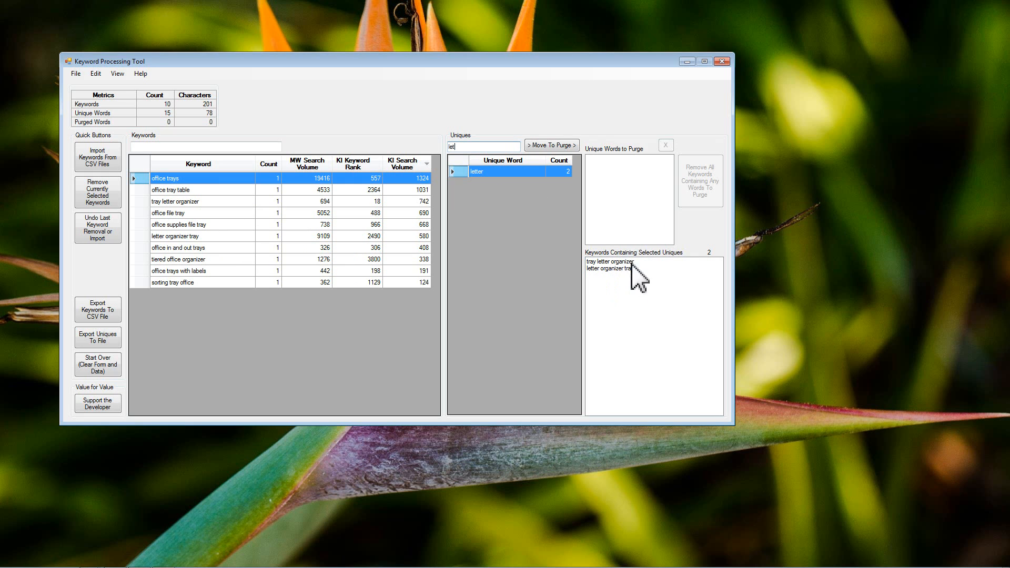
{"action": "left_click_drag", "start_coordinate": [467, 147], "coordinate": [446, 147]}
{"action": "key", "text": "BackSpace"}
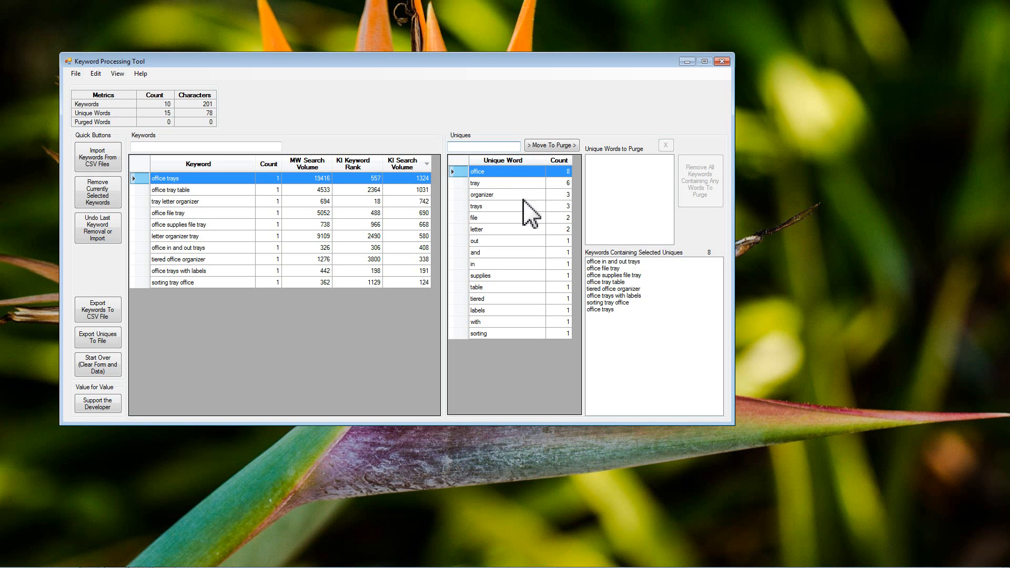
Examine which keywords contain the unique words tray, trays, letter, the range from letter to table, table alone, and office.
{"action": "left_click", "coordinate": [492, 183]}
{"action": "left_click", "coordinate": [498, 207]}
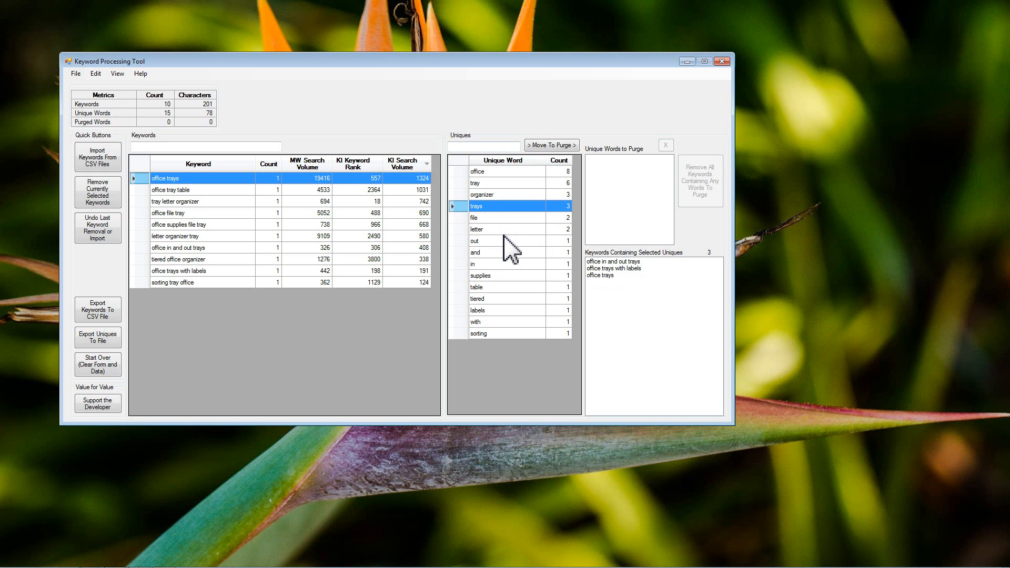
{"action": "left_click", "coordinate": [493, 231]}
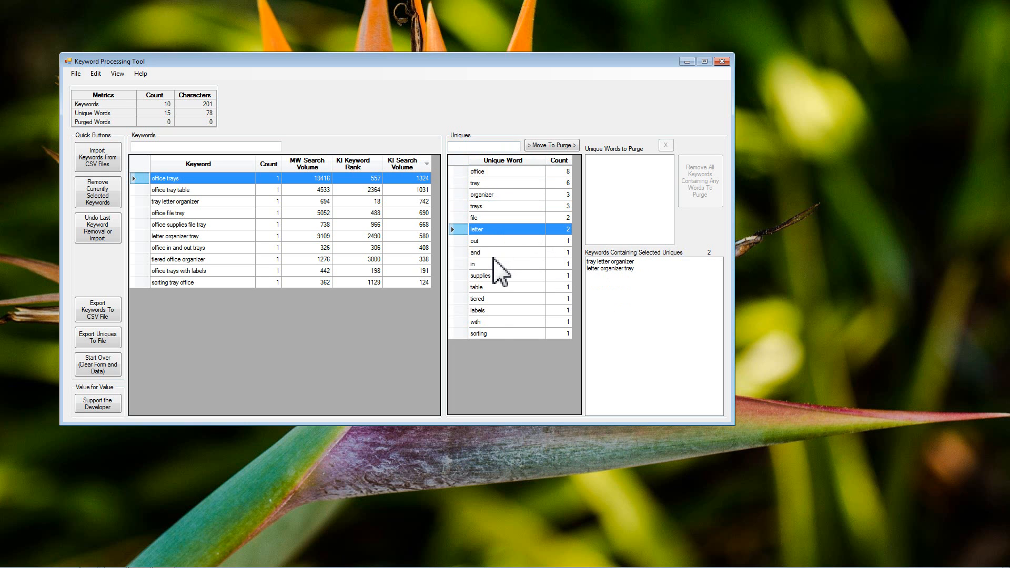
{"action": "left_click", "coordinate": [496, 253], "text": "shift"}
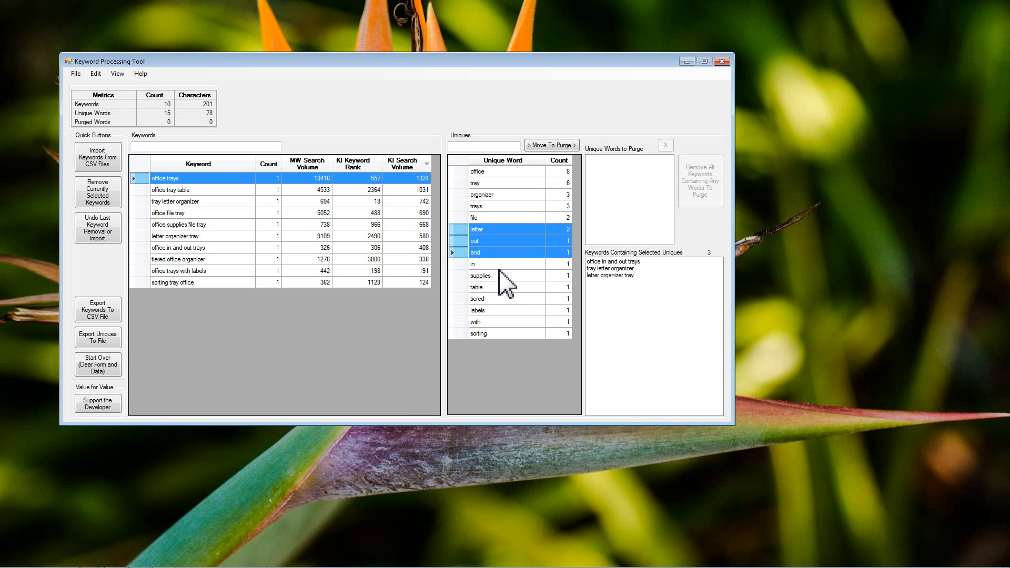
{"action": "left_click", "coordinate": [506, 287], "text": "shift"}
{"action": "left_click", "coordinate": [500, 288]}
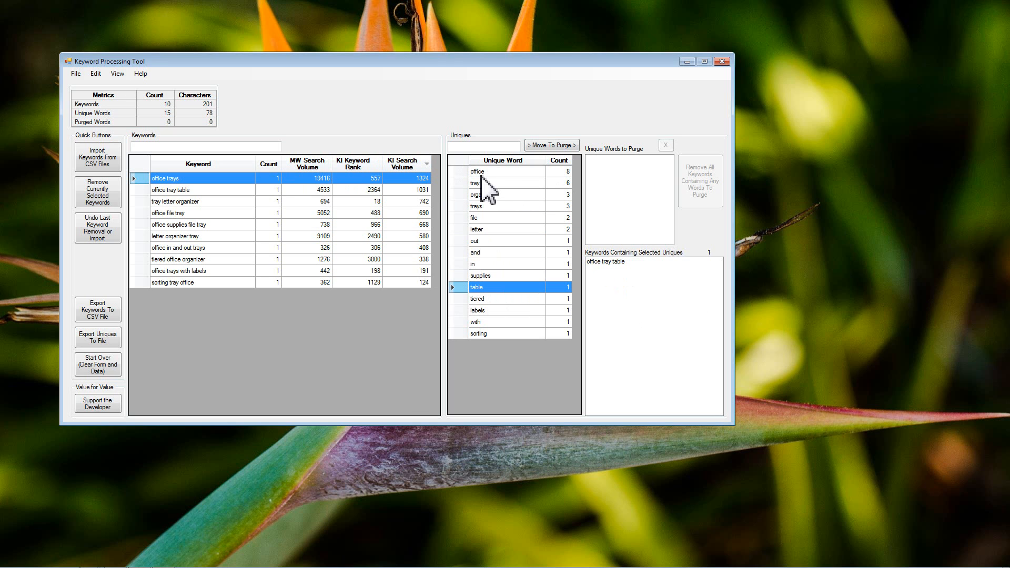
{"action": "left_click", "coordinate": [520, 172]}
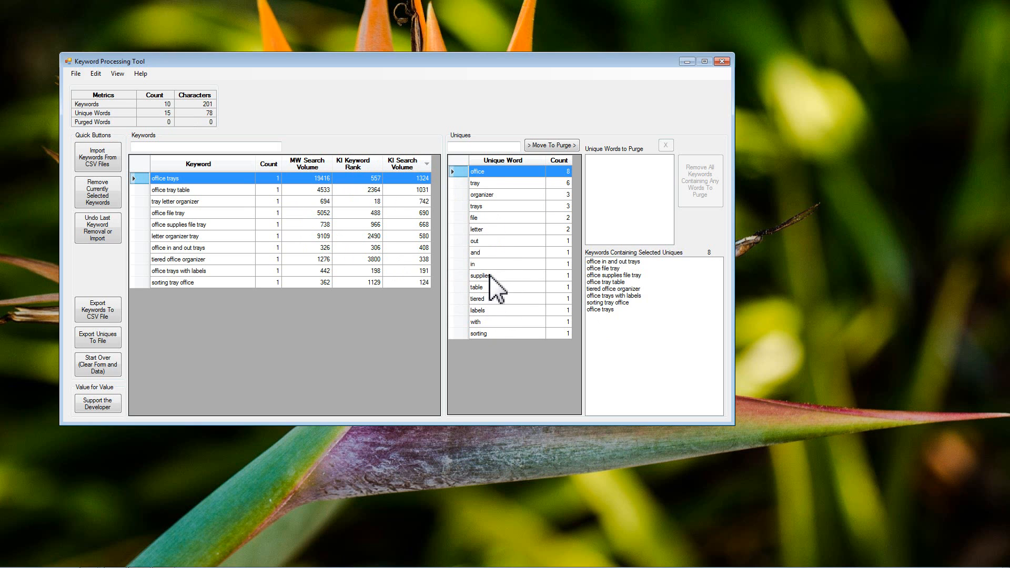
Add the unique word "letter" to the words to purge.
{"action": "left_click", "coordinate": [494, 230]}
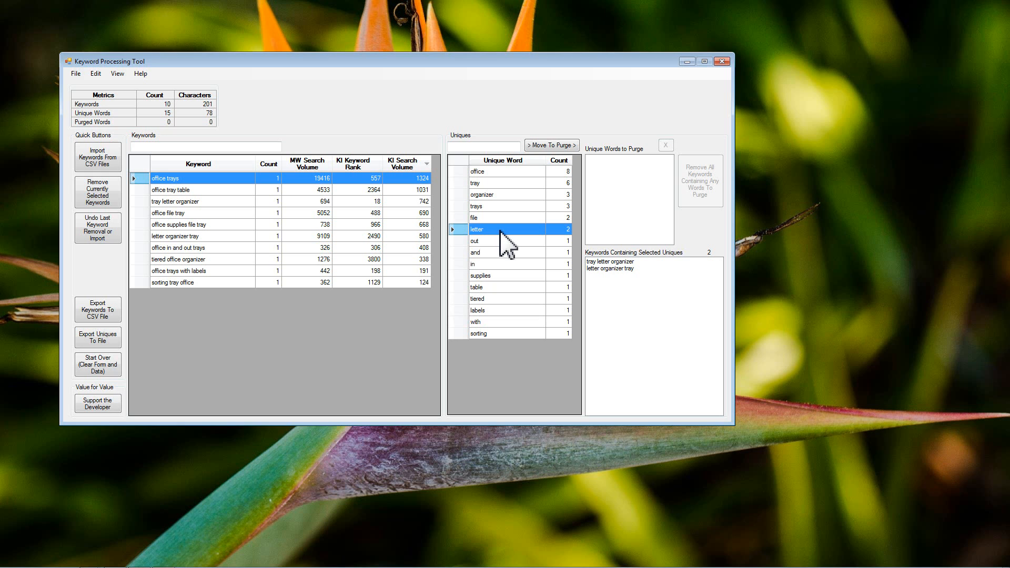
{"action": "left_click", "coordinate": [561, 148]}
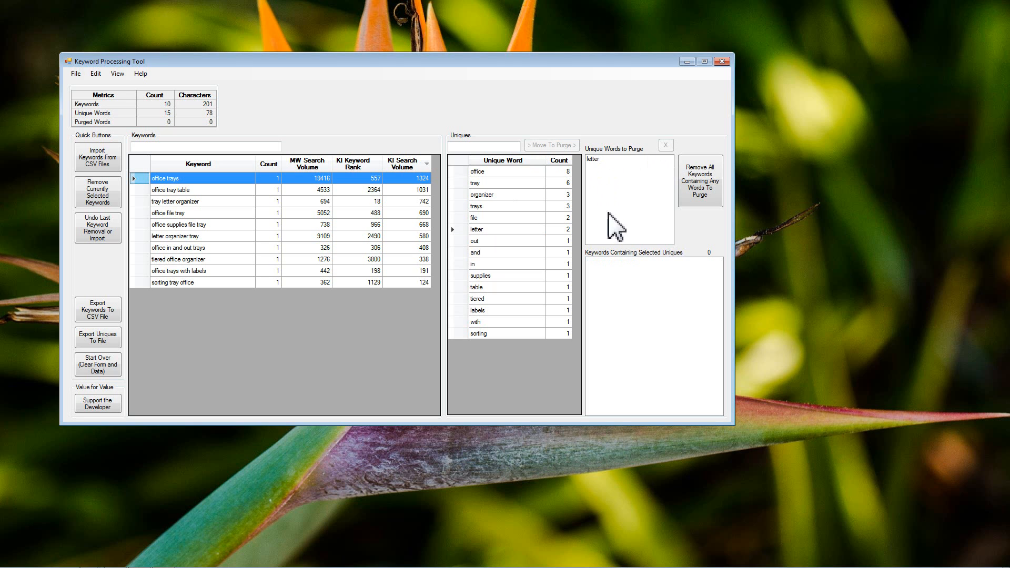
Add the unique words "out" and "and" to the words to purge.
{"action": "left_click", "coordinate": [492, 241]}
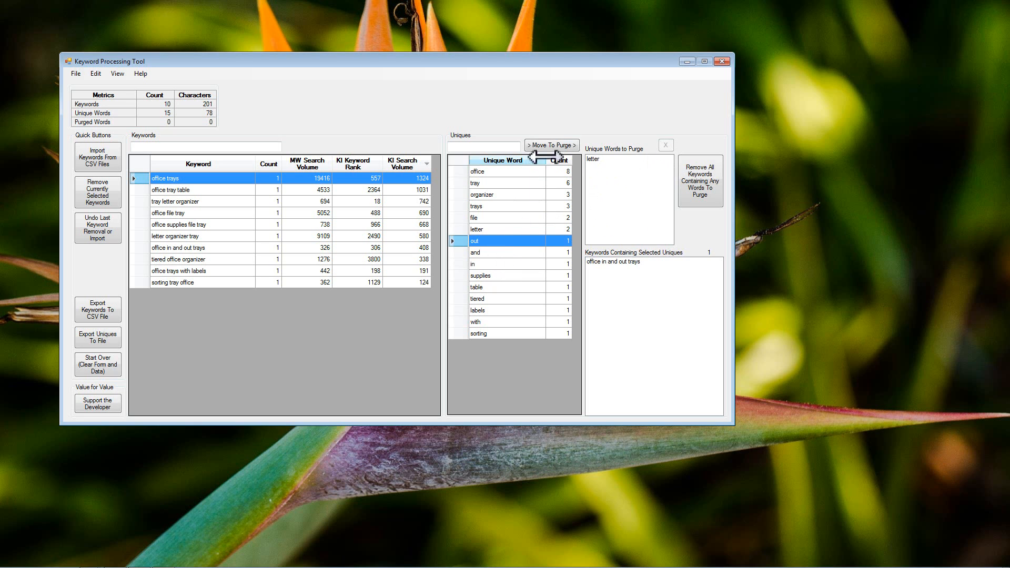
{"action": "left_click", "coordinate": [551, 145]}
{"action": "left_click", "coordinate": [512, 253]}
{"action": "left_click", "coordinate": [551, 146]}
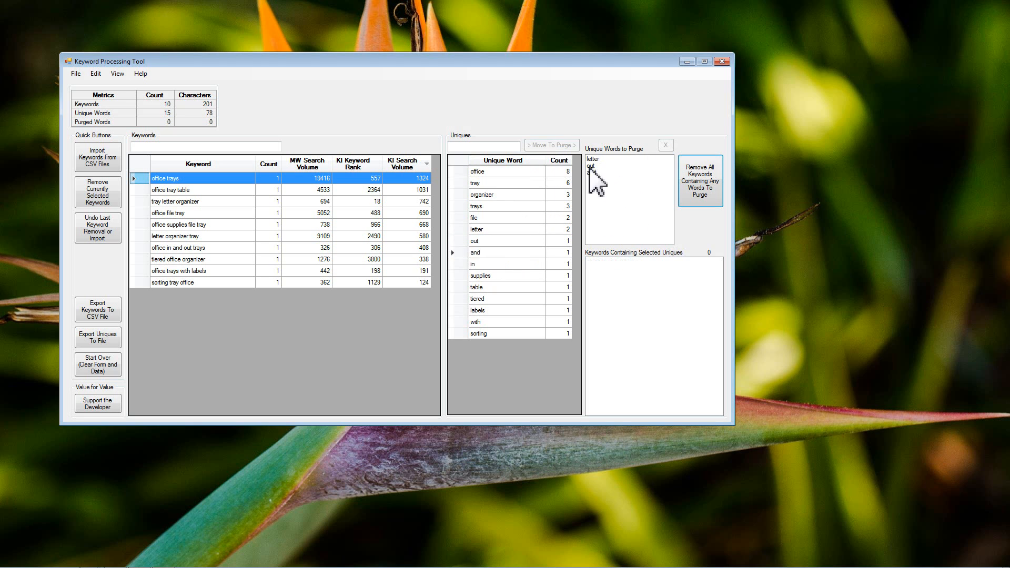
Take the words "and" and "out" off the list of words to purge.
{"action": "left_click", "coordinate": [604, 172]}
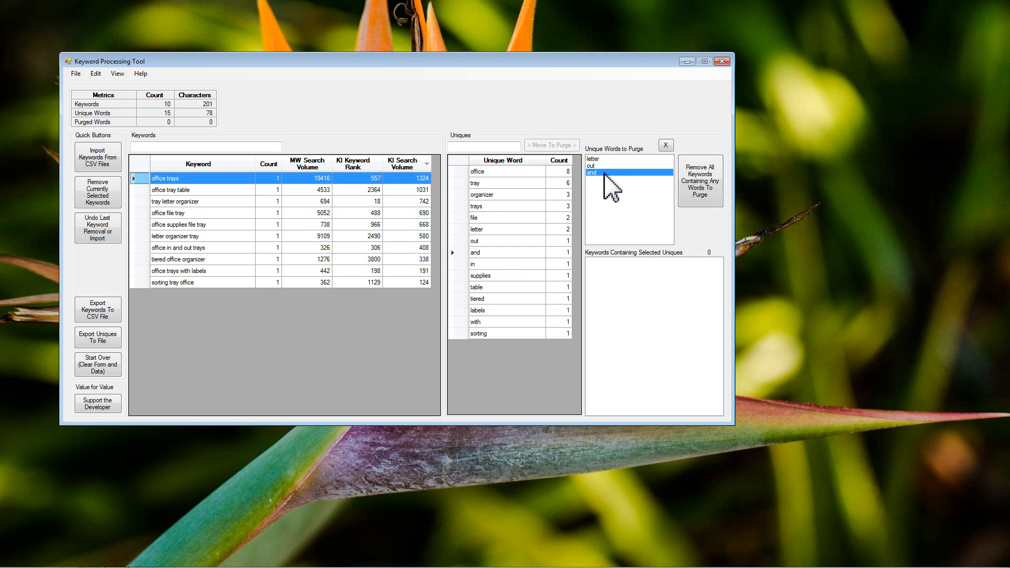
{"action": "left_click", "coordinate": [604, 166], "text": "ctrl"}
{"action": "left_click", "coordinate": [665, 146]}
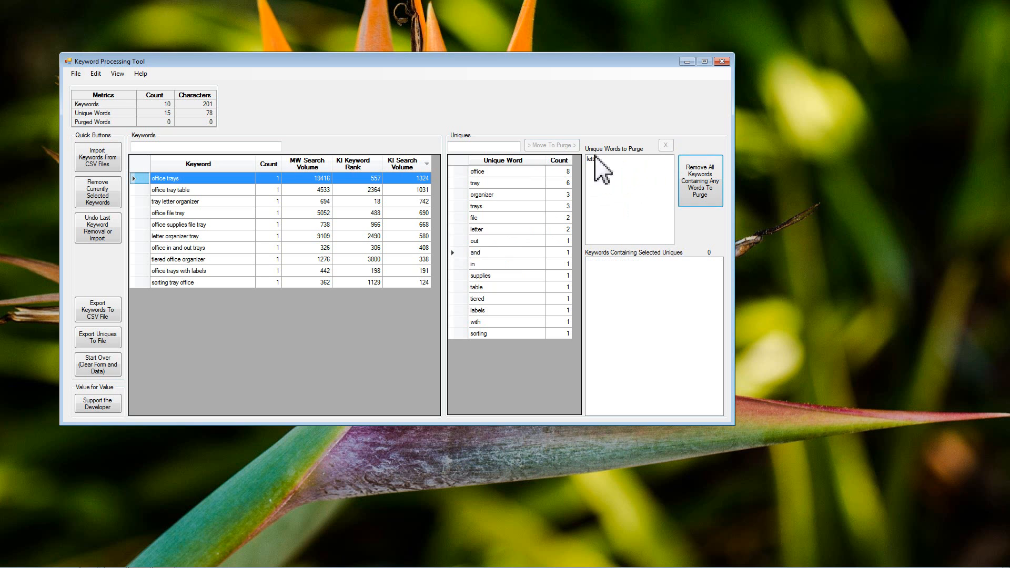
Remove all keywords containing the purge word "letter" and check the removal by searching the keywords for "letter".
{"action": "left_click", "coordinate": [594, 159]}
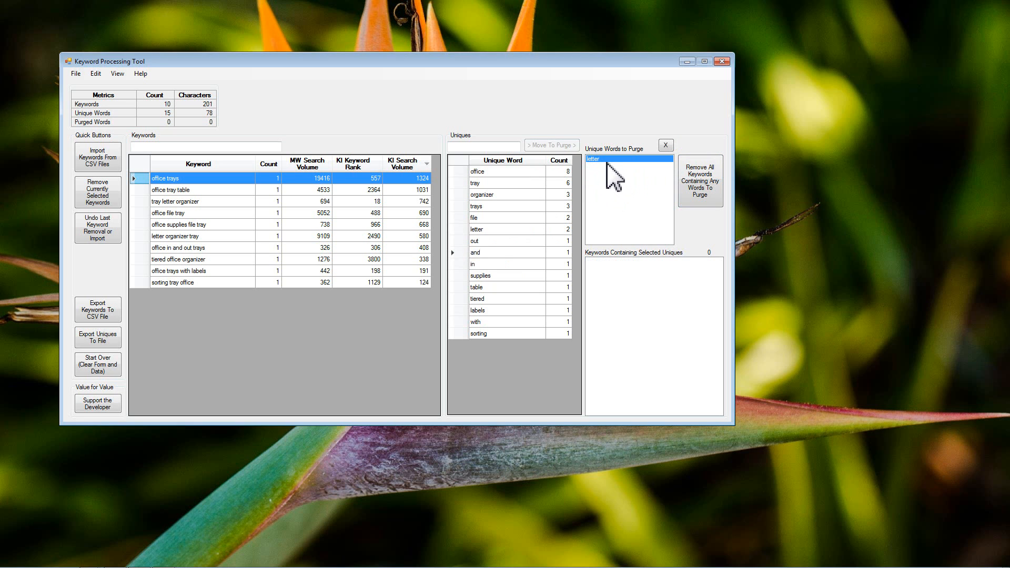
{"action": "left_click", "coordinate": [712, 201]}
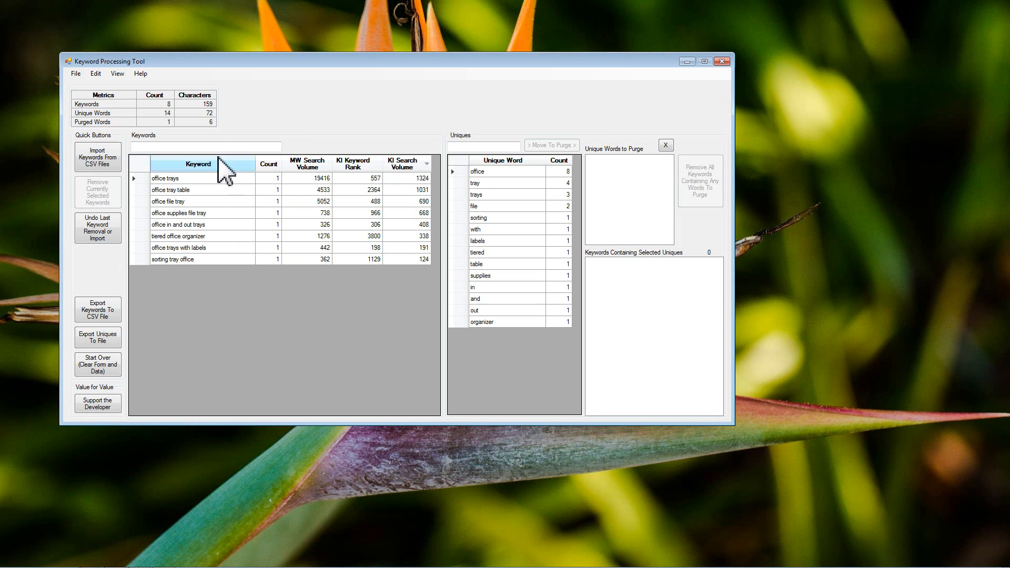
{"action": "left_click", "coordinate": [195, 148]}
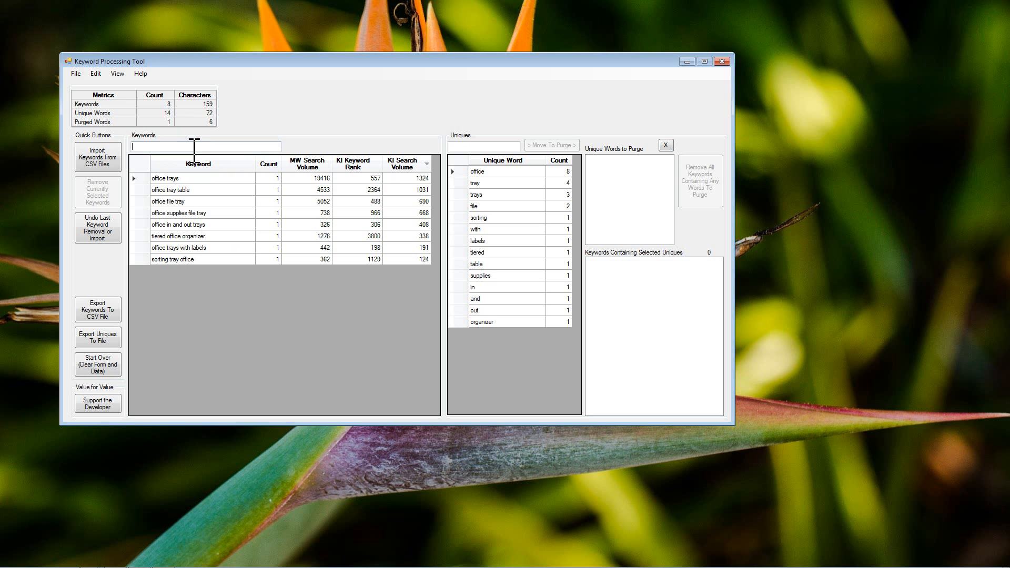
{"action": "type", "text": "letter"}
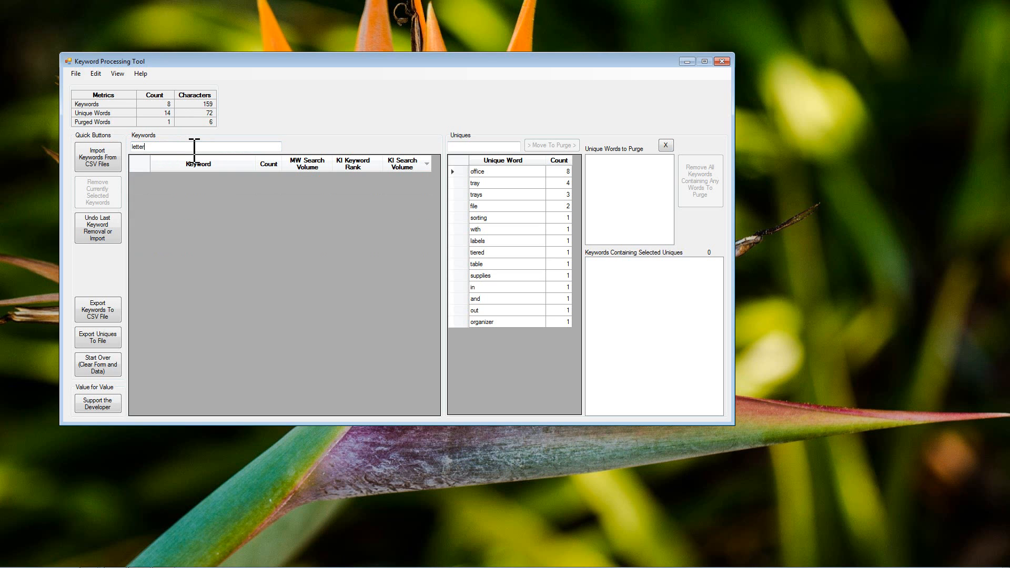
{"action": "key", "text": "ctrl+a"}
{"action": "key", "text": "BackSpace"}
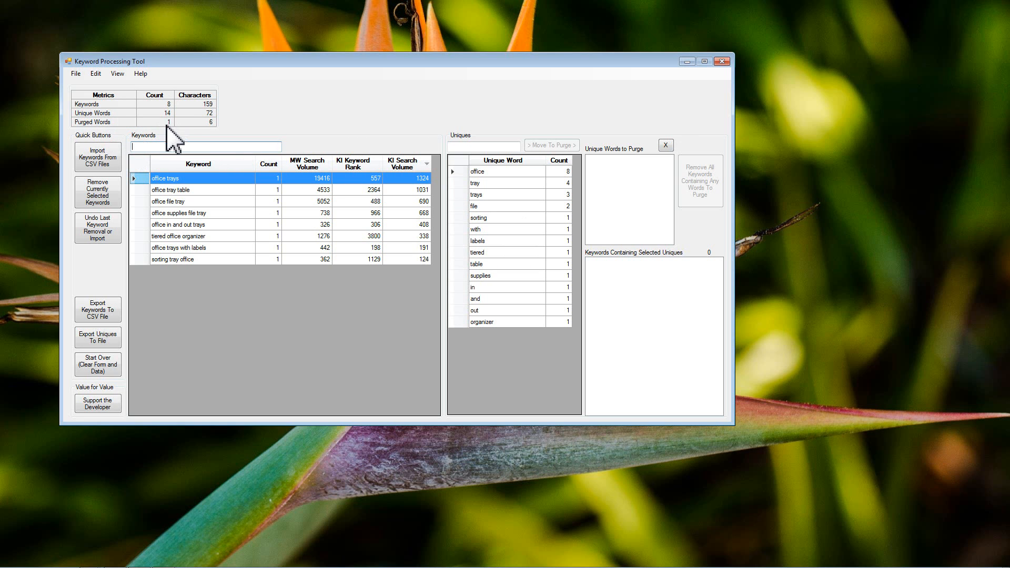
Show the purged unique words panel and import the keywords from the CSV file "test file" again.
{"action": "left_click", "coordinate": [117, 74]}
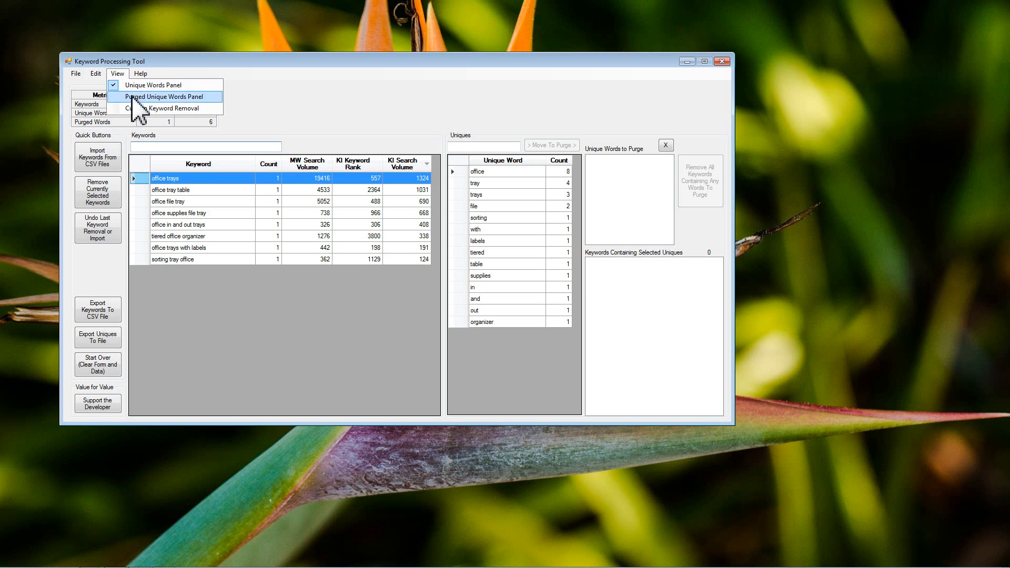
{"action": "left_click", "coordinate": [207, 98]}
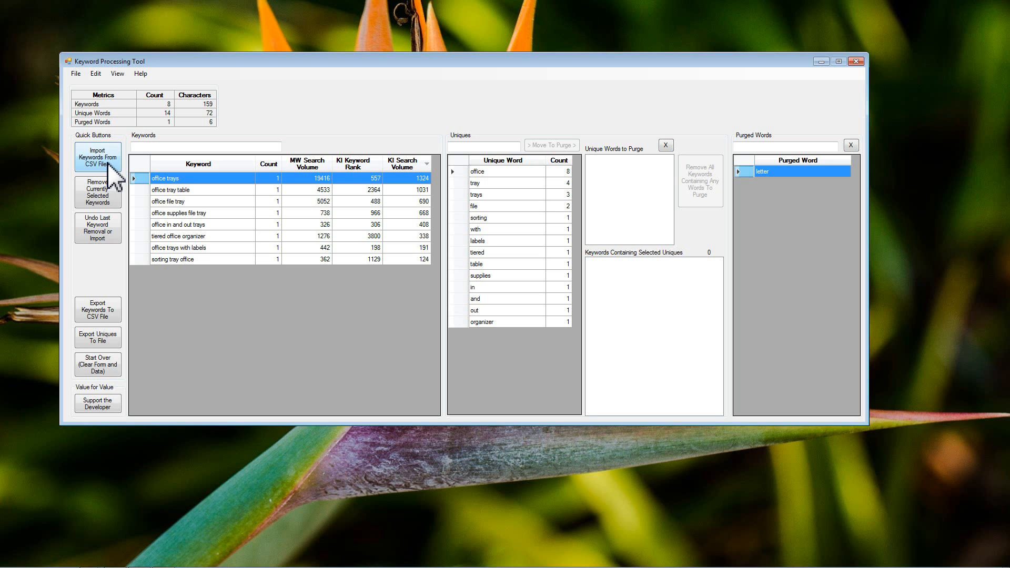
{"action": "left_click", "coordinate": [109, 164]}
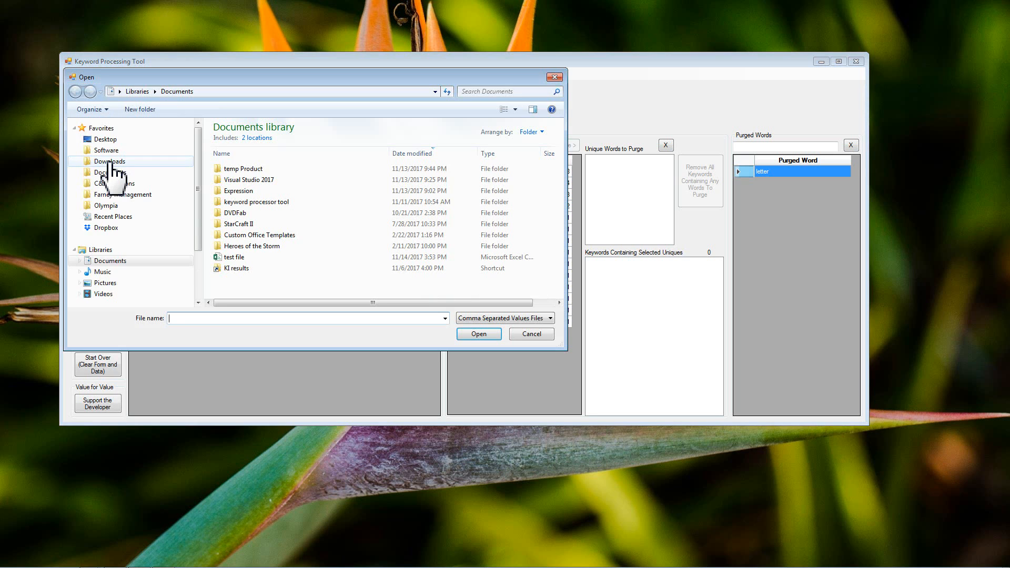
{"action": "left_click", "coordinate": [241, 257]}
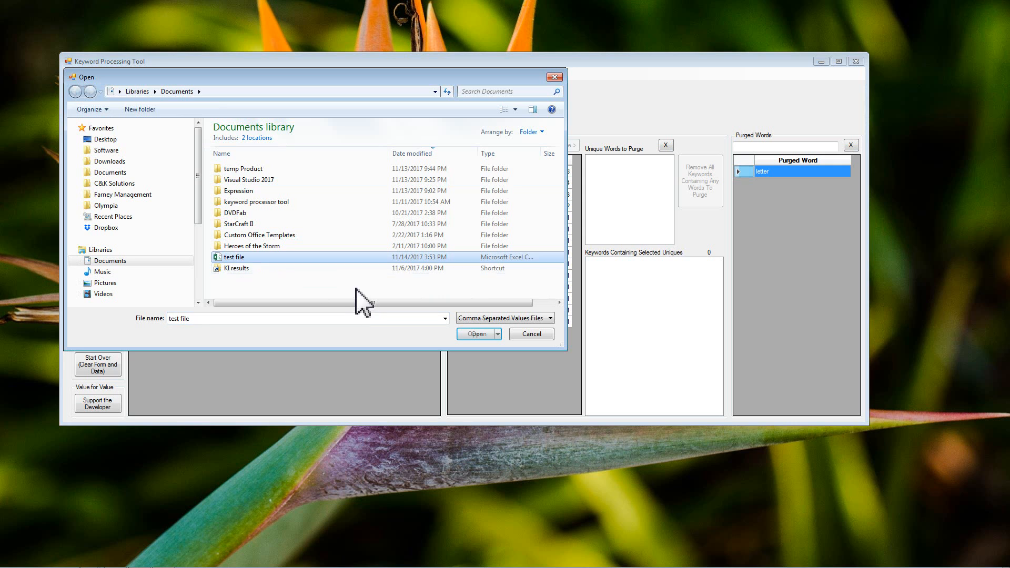
{"action": "left_click", "coordinate": [480, 334]}
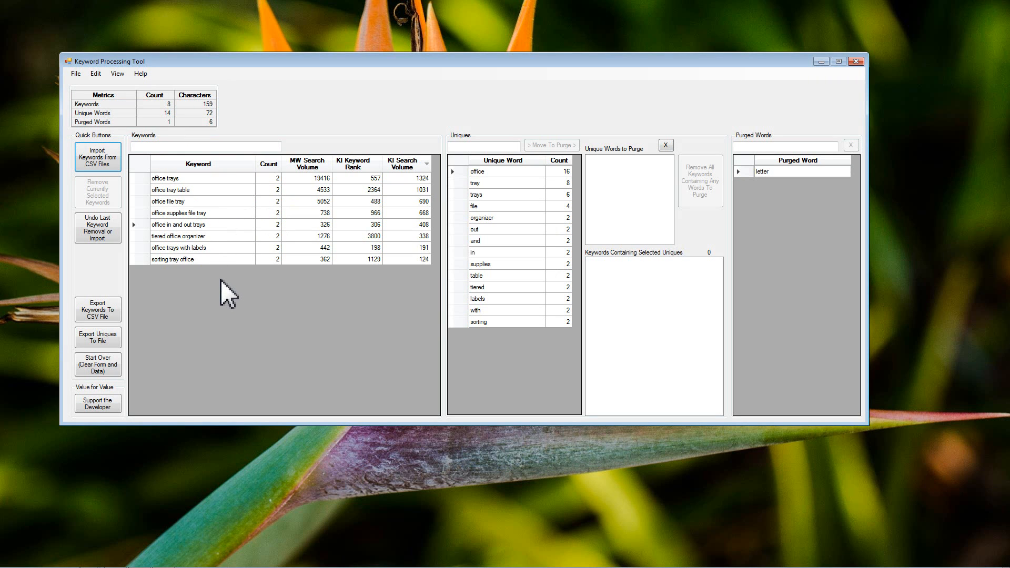
Delete "letter" from the purged words and import the keywords from "test file" once more.
{"action": "left_click", "coordinate": [769, 172]}
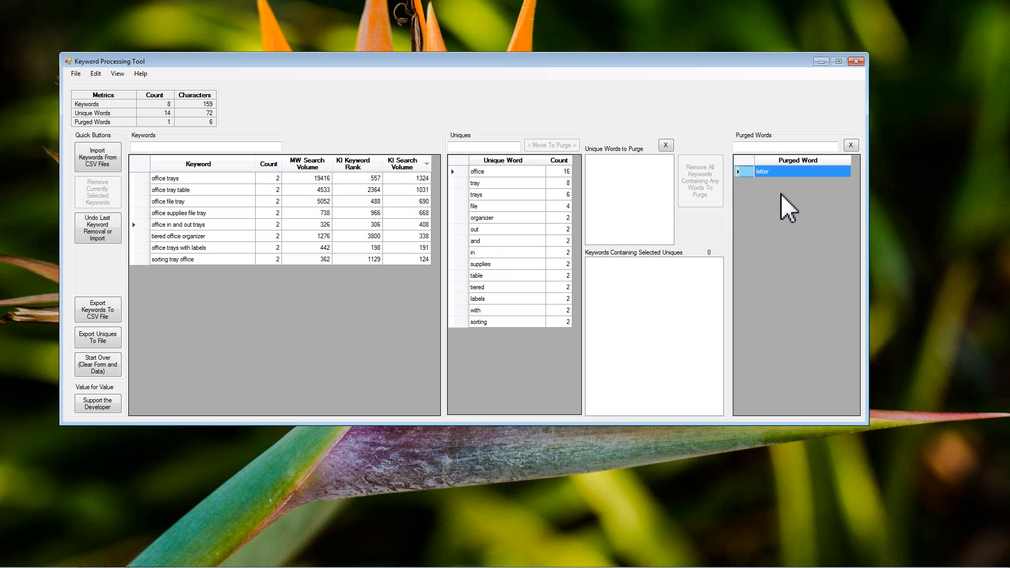
{"action": "left_click", "coordinate": [851, 145]}
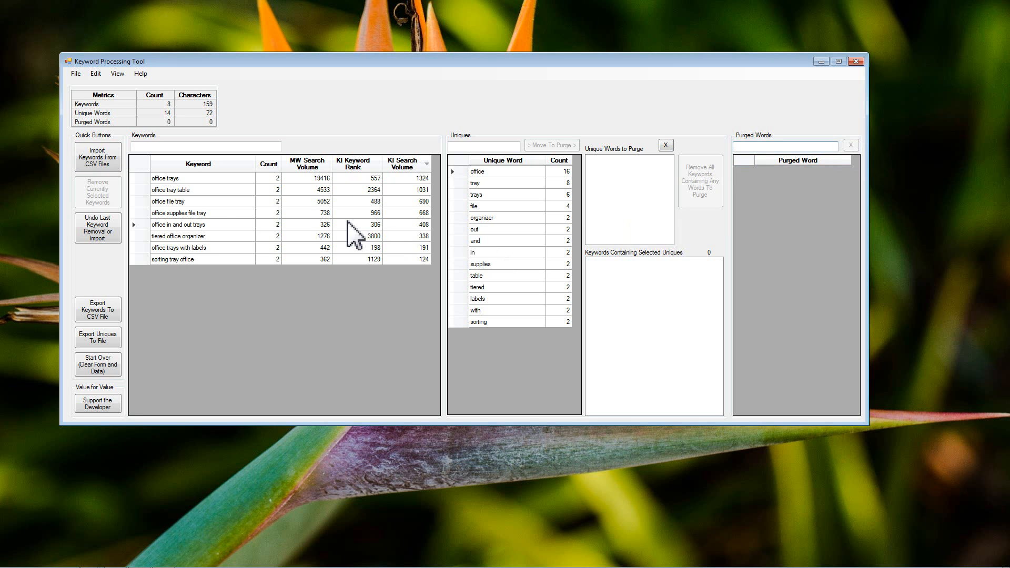
{"action": "left_click", "coordinate": [109, 164]}
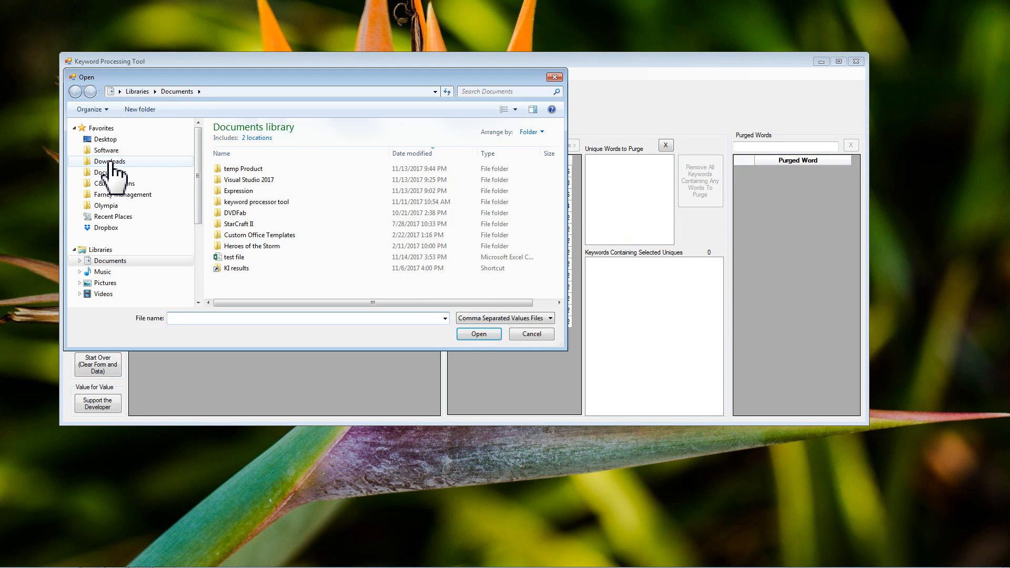
{"action": "left_click", "coordinate": [230, 257]}
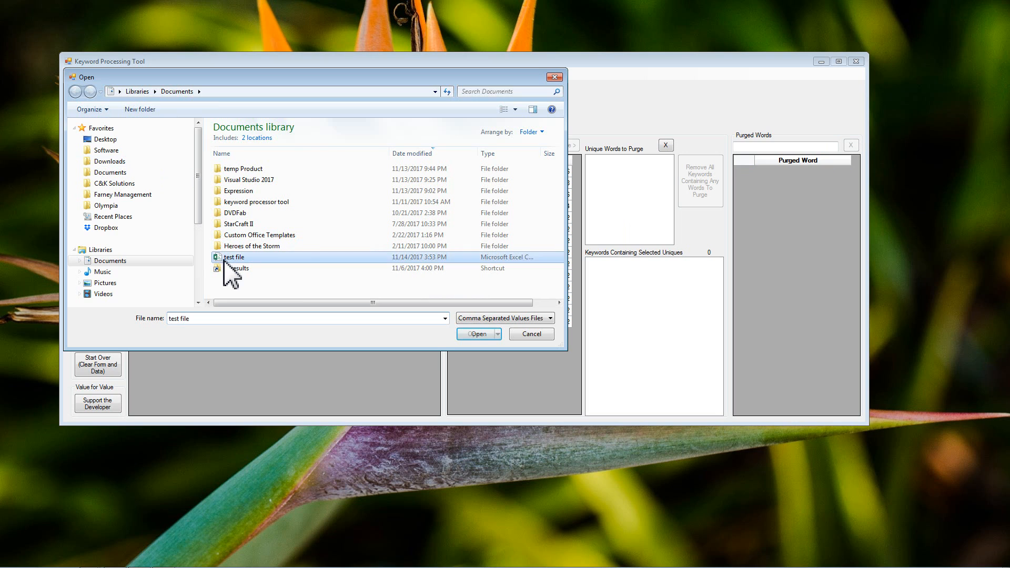
{"action": "left_click", "coordinate": [476, 334]}
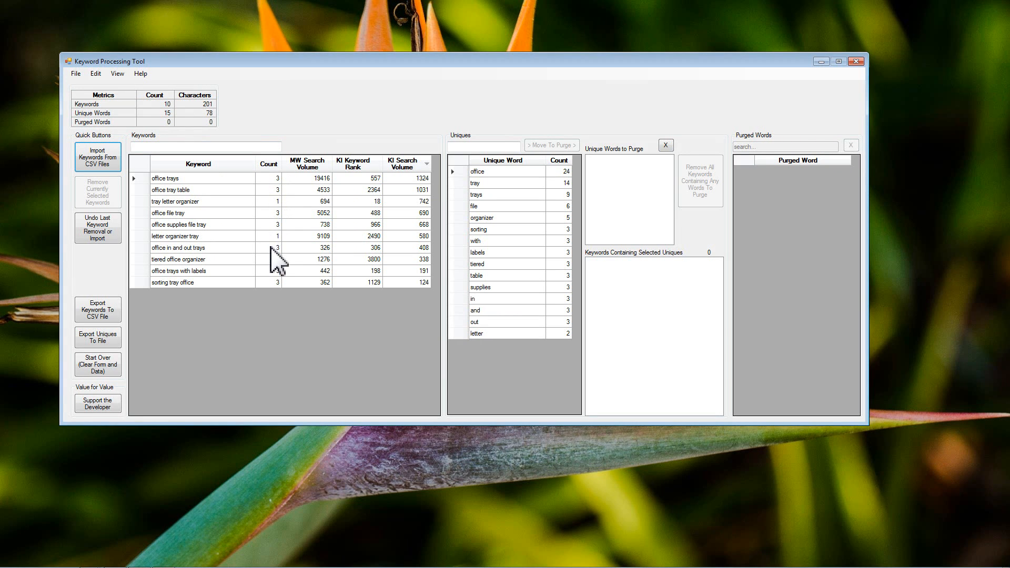
Compare the counts of "tray letter organizer" and "letter organizer tray" with the other keywords, sorting the keyword list by Count in ascending order.
{"action": "left_click", "coordinate": [267, 201]}
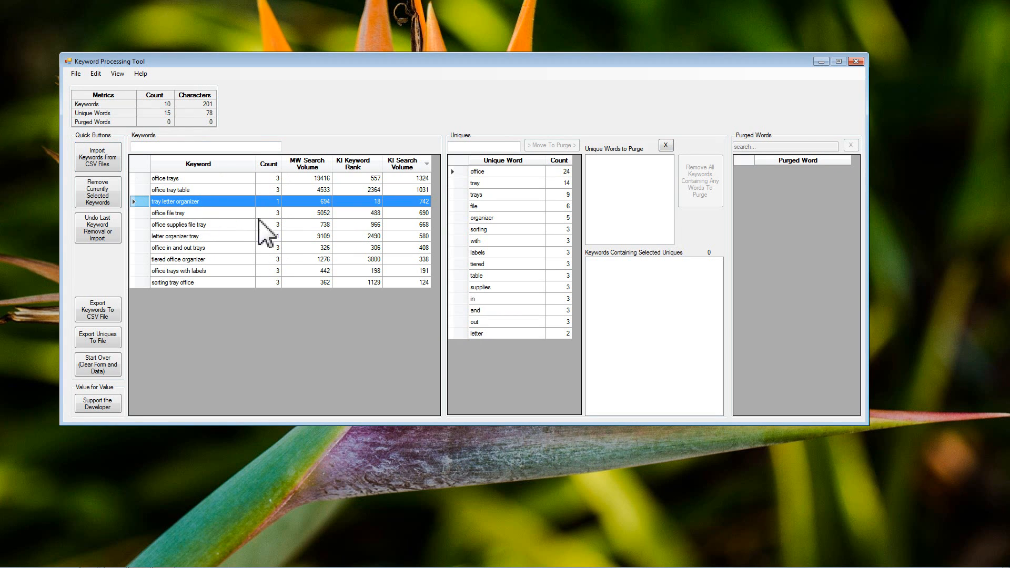
{"action": "left_click", "coordinate": [278, 236]}
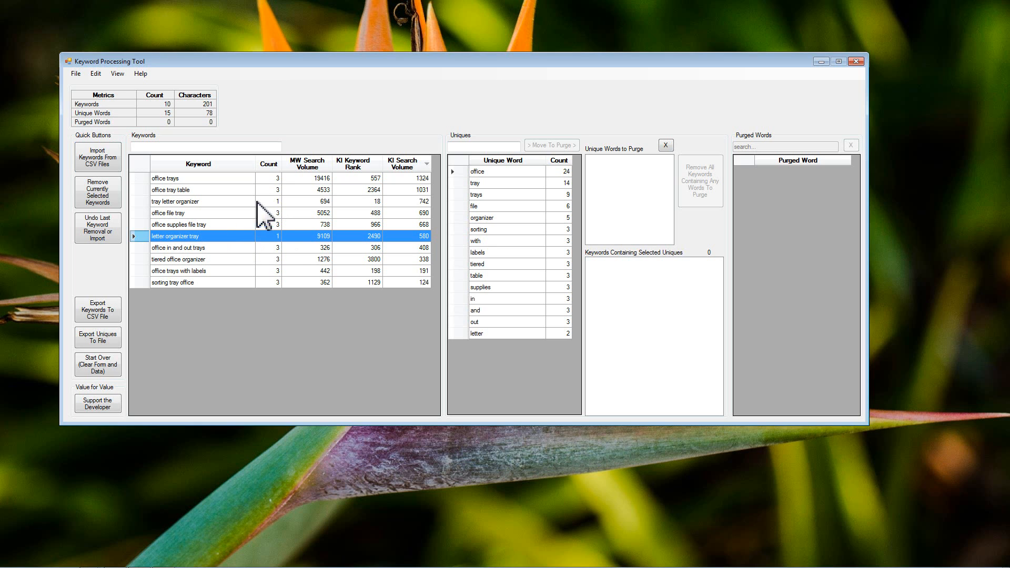
{"action": "left_click", "coordinate": [267, 164]}
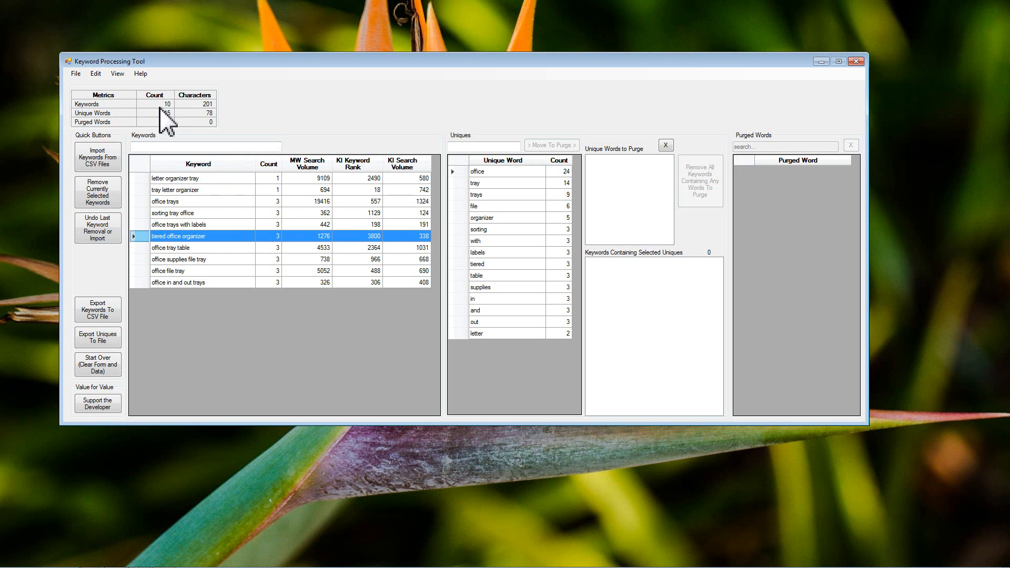
{"action": "left_click", "coordinate": [215, 179]}
{"action": "left_click_drag", "start_coordinate": [216, 179], "coordinate": [204, 282]}
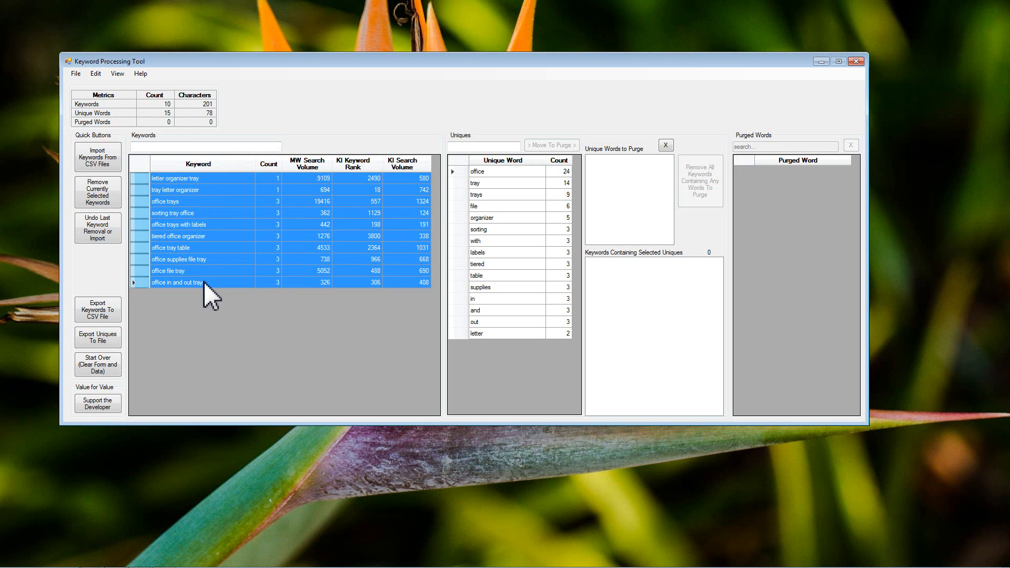
{"action": "left_click", "coordinate": [231, 215]}
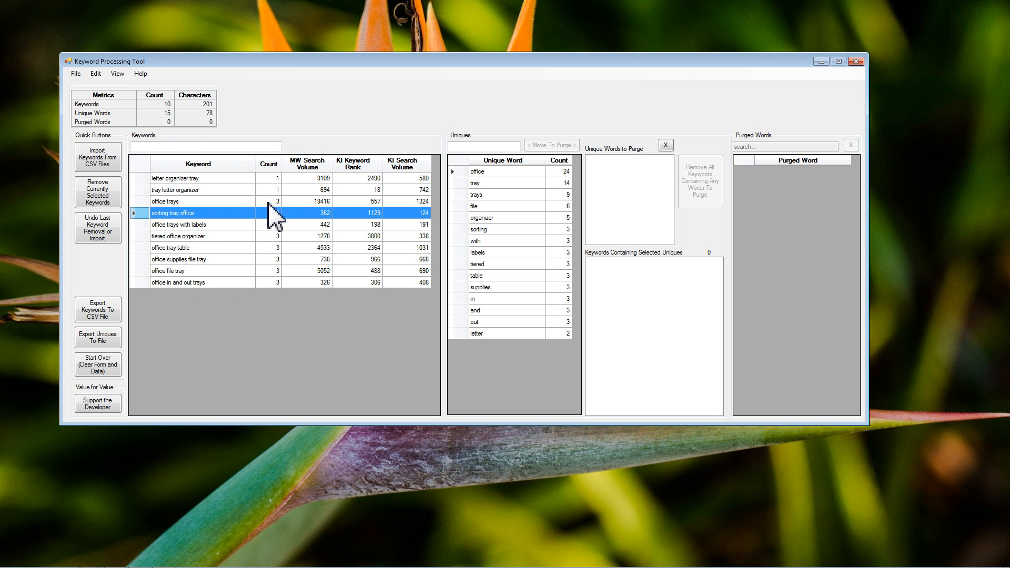
{"action": "left_click", "coordinate": [224, 202]}
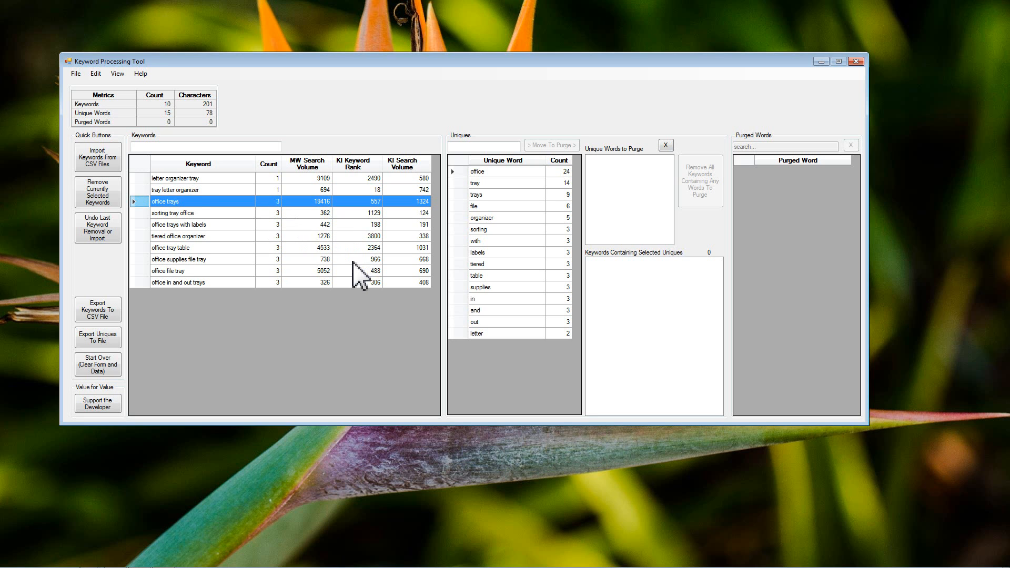
Show the custom keyword removal options and set the rule to MWSearchVolume Less Than or Equal To 1000.
{"action": "left_click", "coordinate": [124, 73]}
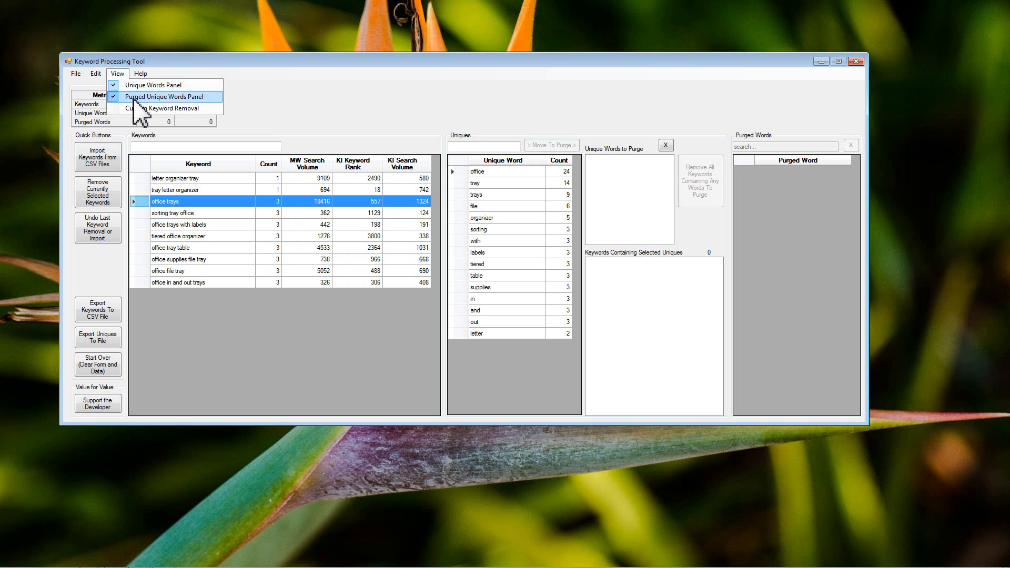
{"action": "left_click", "coordinate": [168, 114]}
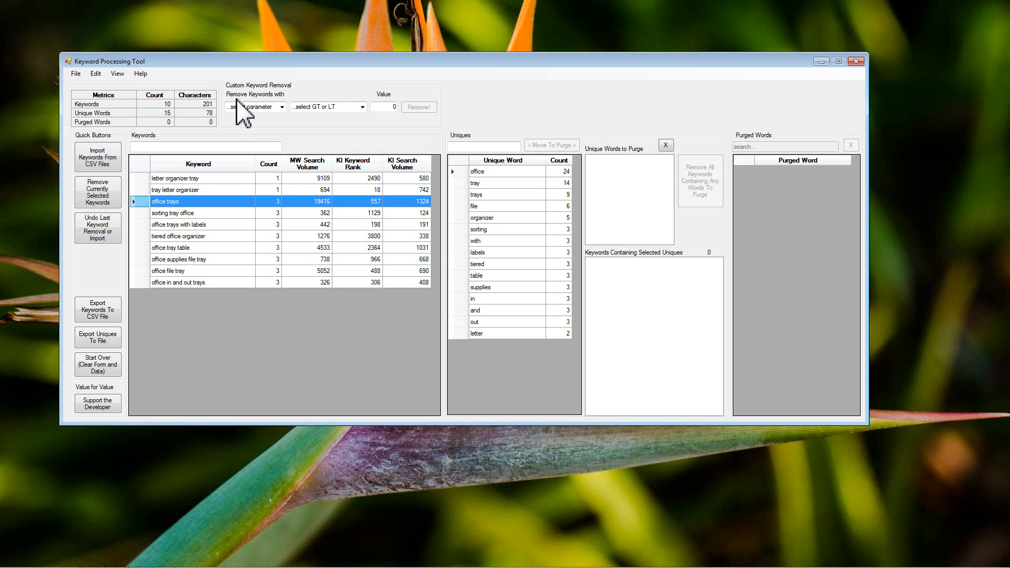
{"action": "left_click", "coordinate": [281, 106]}
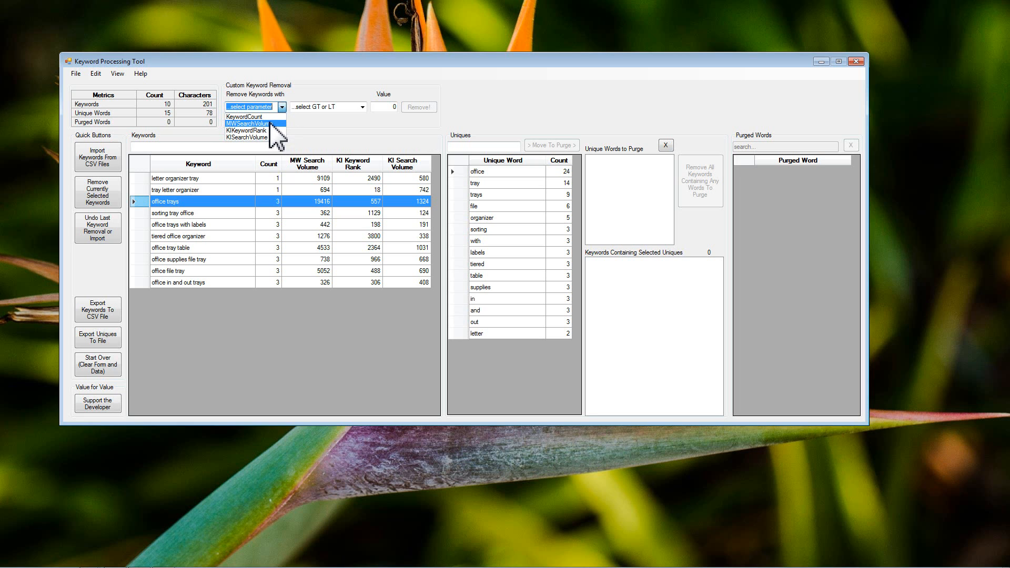
{"action": "left_click", "coordinate": [276, 124]}
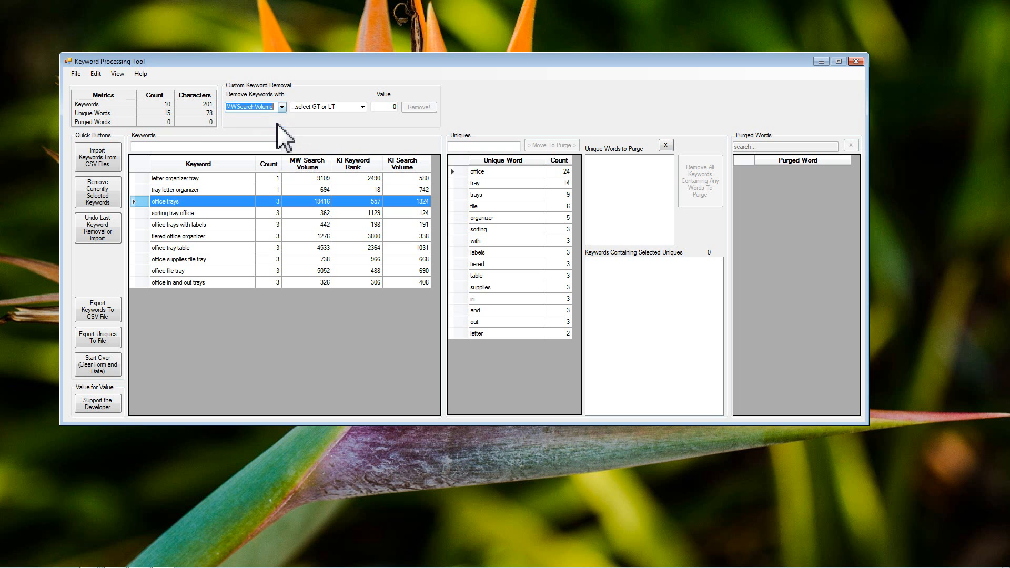
{"action": "left_click", "coordinate": [362, 107]}
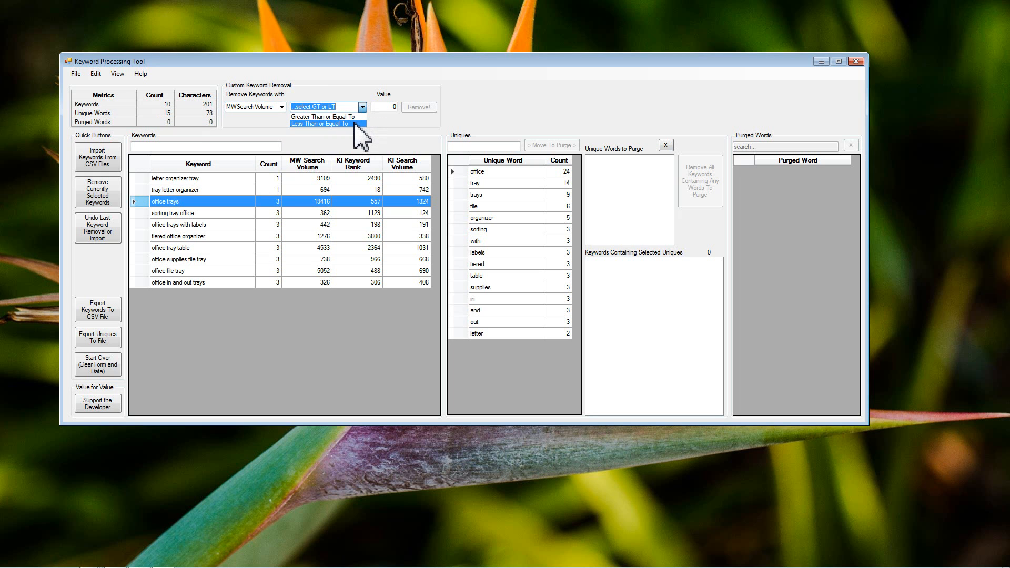
{"action": "left_click", "coordinate": [355, 124]}
{"action": "left_click", "coordinate": [393, 107]}
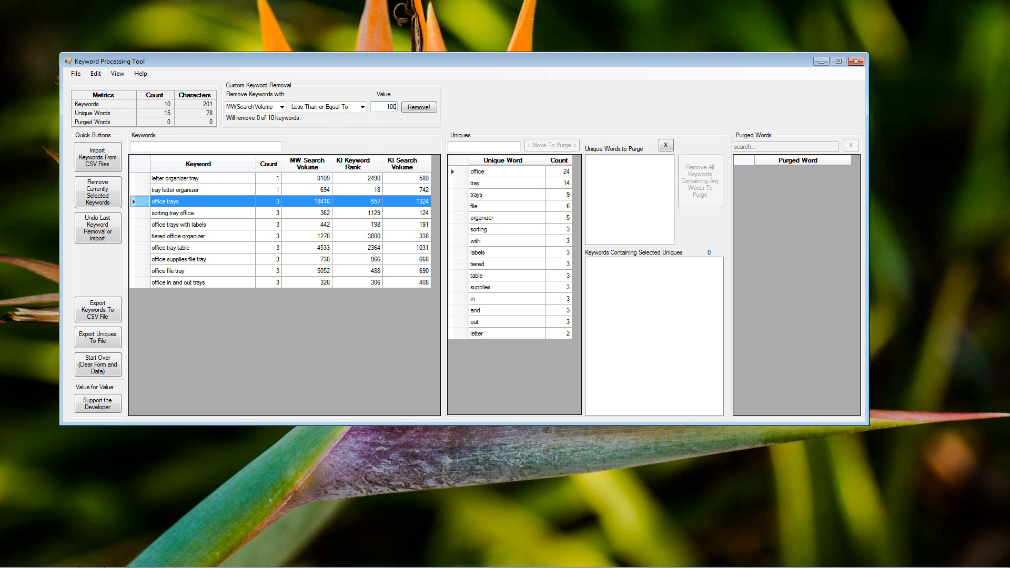
Sort the keywords by MW Search Volume in descending order, mark the rows under 1000 and remove the keywords matching the custom rule.
{"action": "left_click", "coordinate": [297, 166]}
{"action": "left_click", "coordinate": [297, 166]}
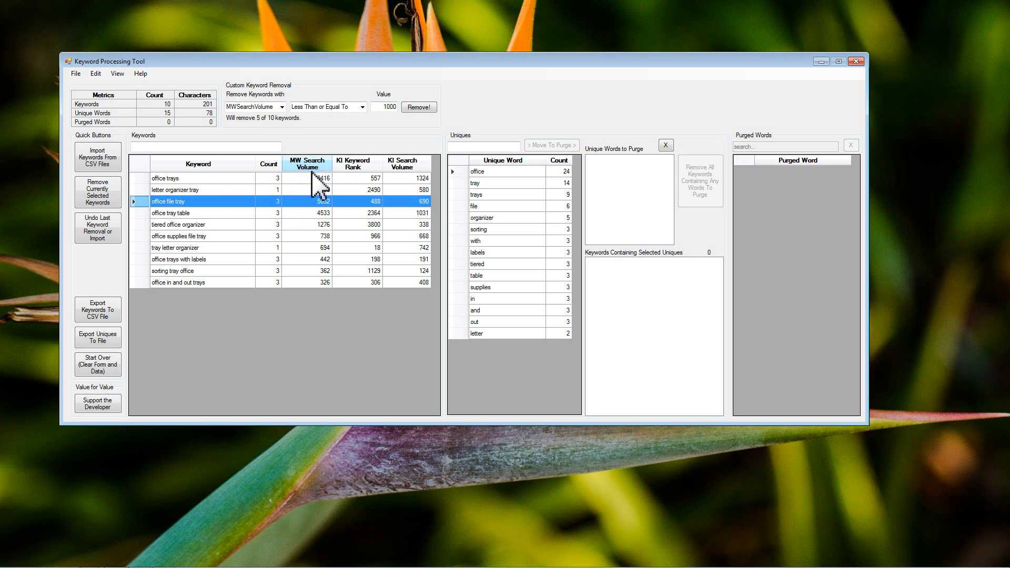
{"action": "left_click_drag", "start_coordinate": [311, 236], "coordinate": [311, 284]}
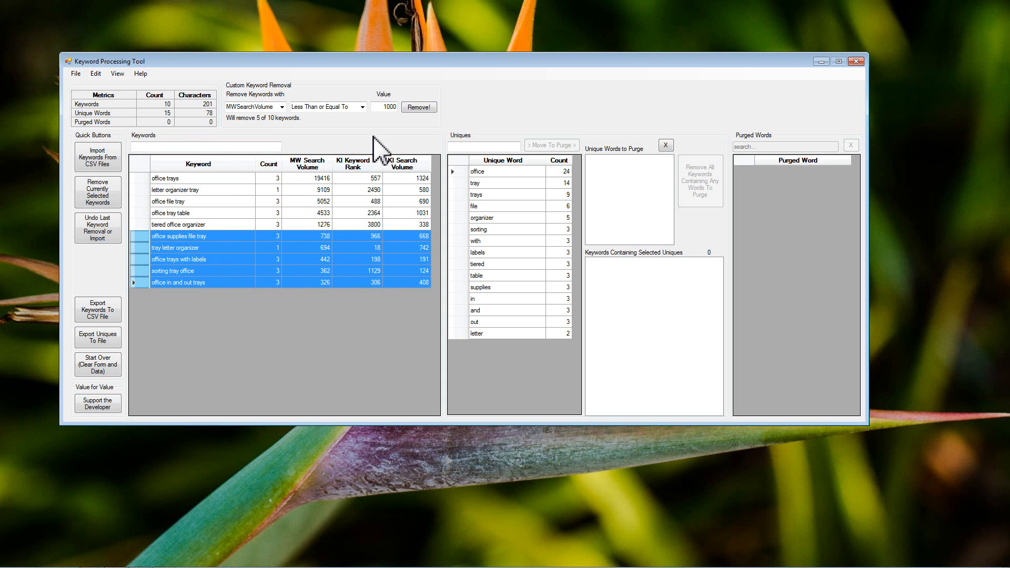
{"action": "left_click", "coordinate": [419, 107]}
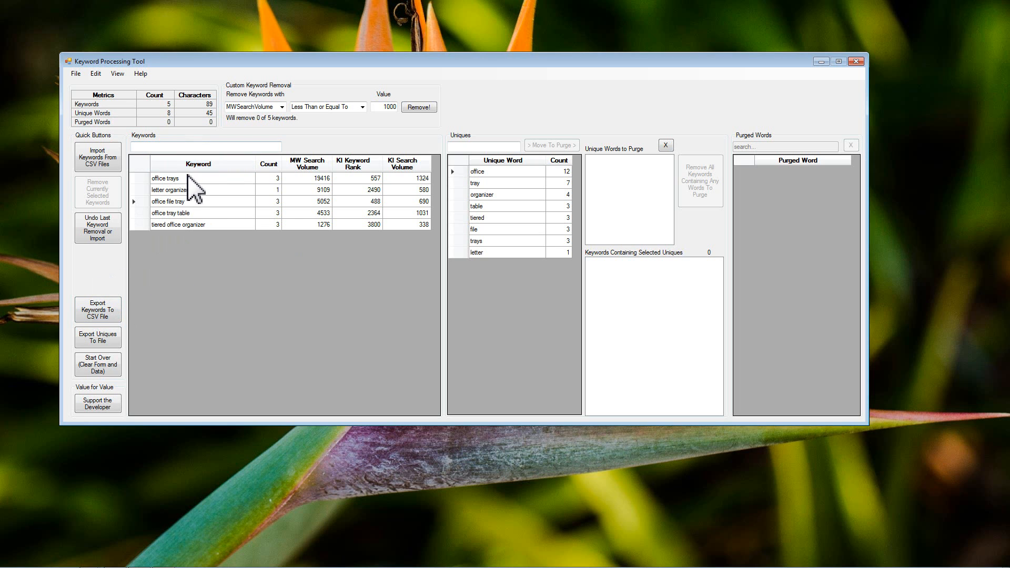
Export the remaining keywords to a CSV file named "final set" in the Documents library.
{"action": "left_click", "coordinate": [105, 315]}
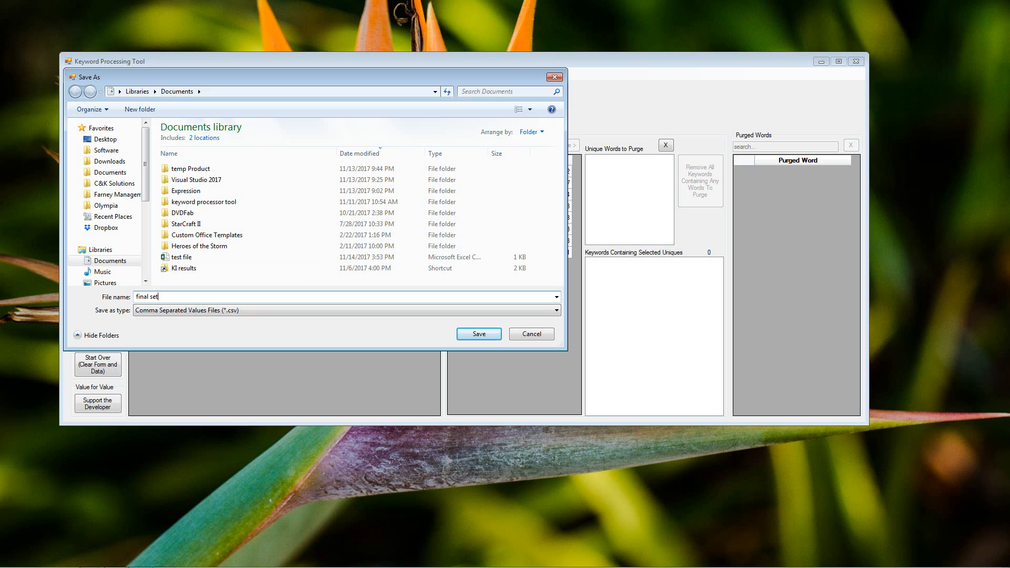
{"action": "key", "text": "Return"}
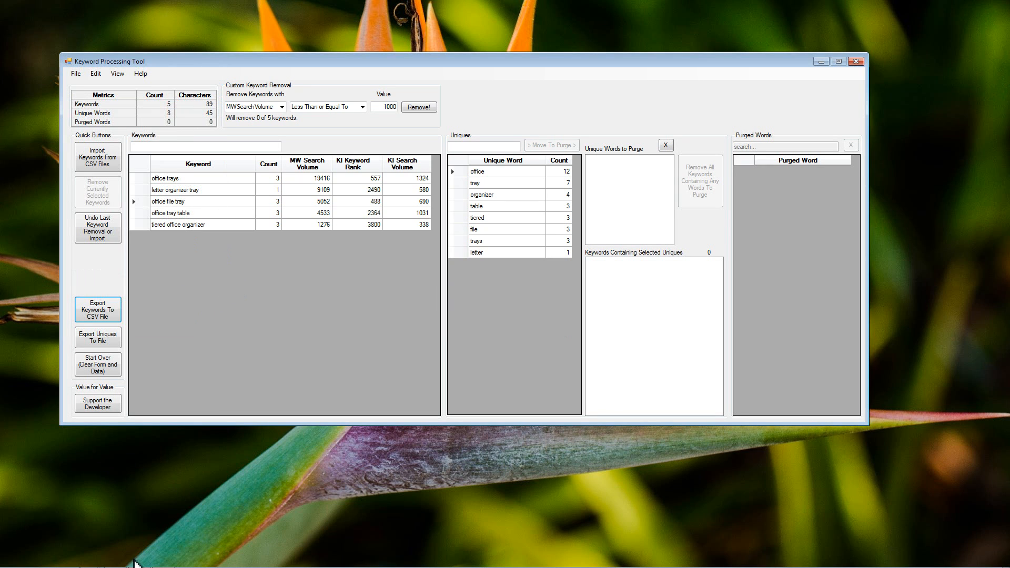
Open the exported "final set" file from the Documents library in Excel and examine its keyword rows.
{"action": "left_click", "coordinate": [90, 562]}
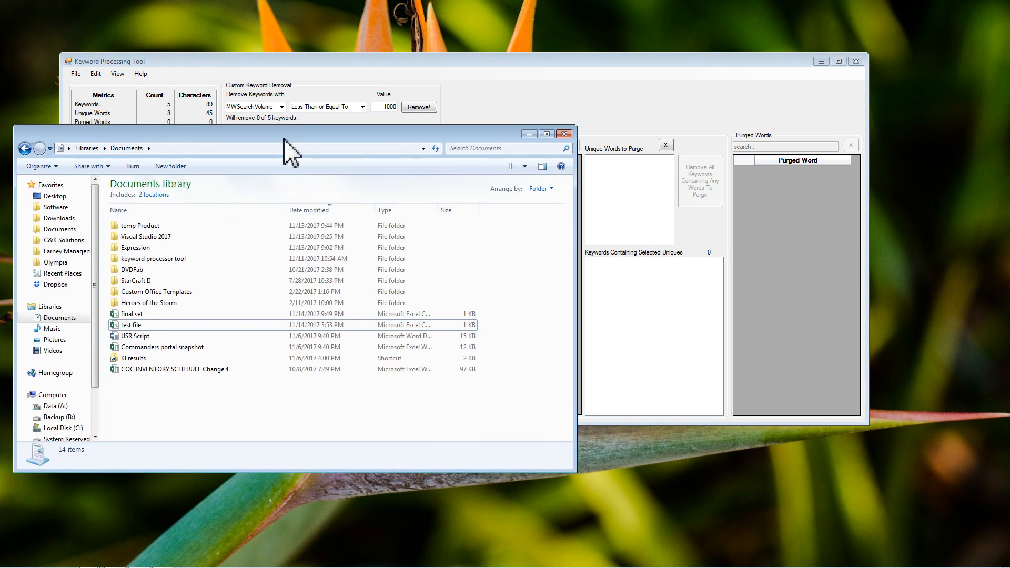
{"action": "double_click", "coordinate": [208, 312]}
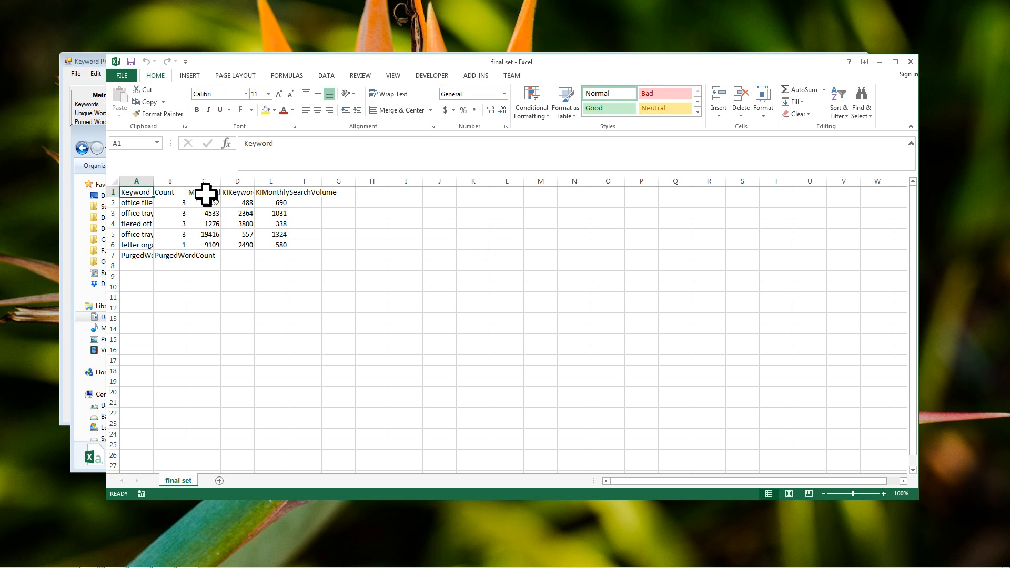
{"action": "left_click_drag", "start_coordinate": [135, 203], "coordinate": [278, 250]}
{"action": "left_click", "coordinate": [271, 264]}
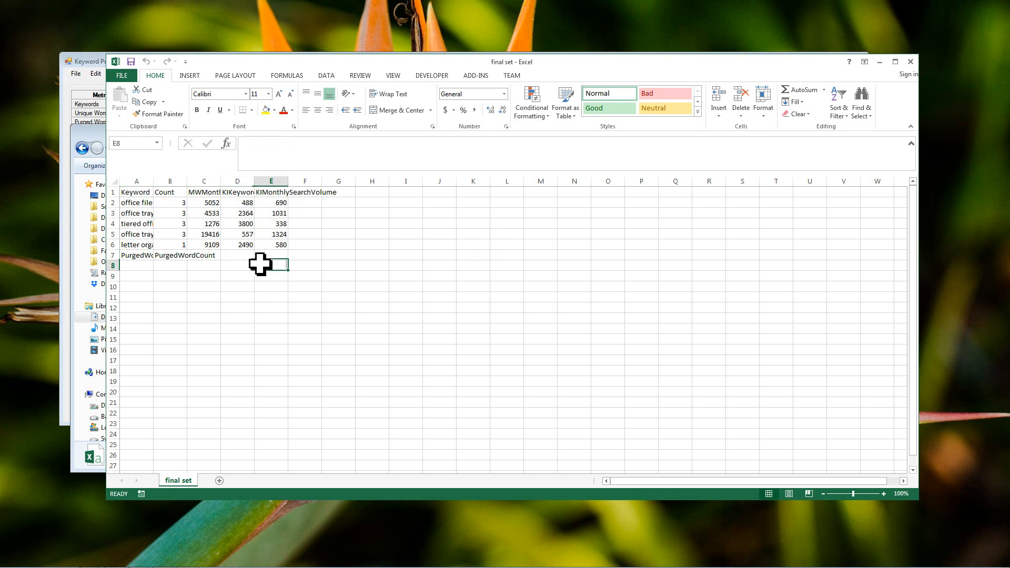
Examine the purged-word header cells in row 7 of the exported sheet and switch back to the Keyword Processing Tool.
{"action": "left_click_drag", "start_coordinate": [158, 256], "coordinate": [134, 256]}
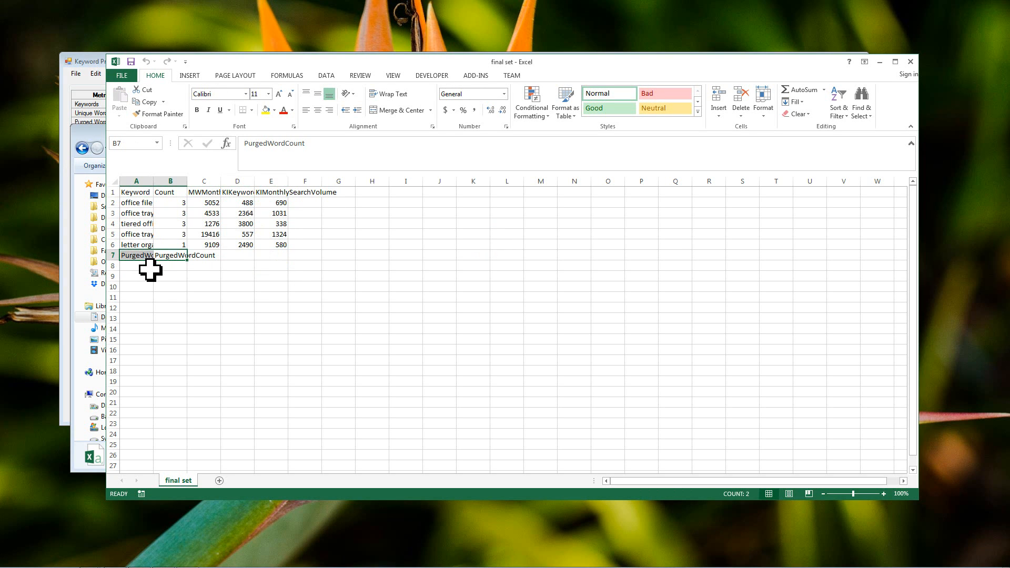
{"action": "left_click_drag", "start_coordinate": [276, 57], "coordinate": [298, 65]}
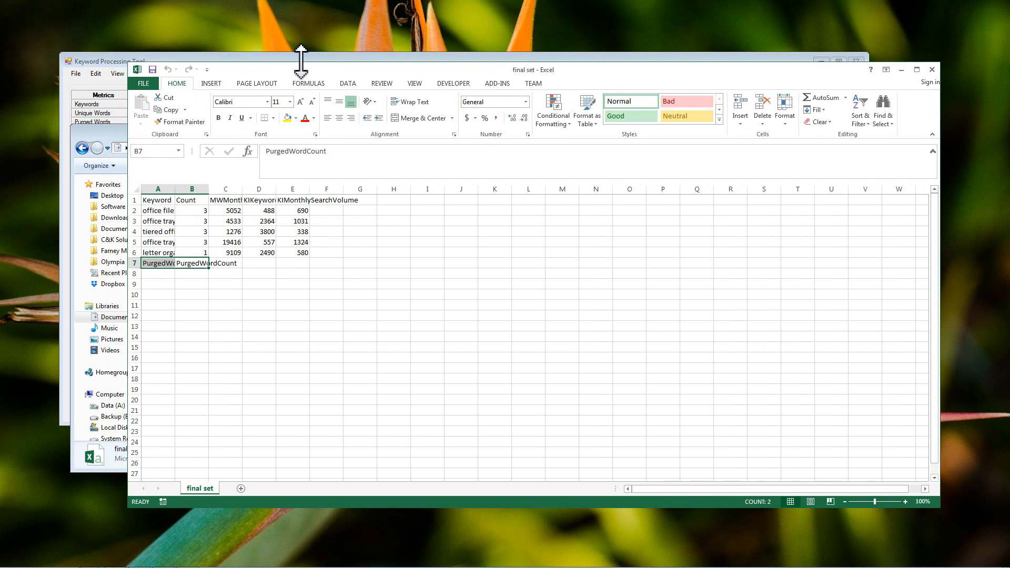
{"action": "left_click", "coordinate": [303, 57]}
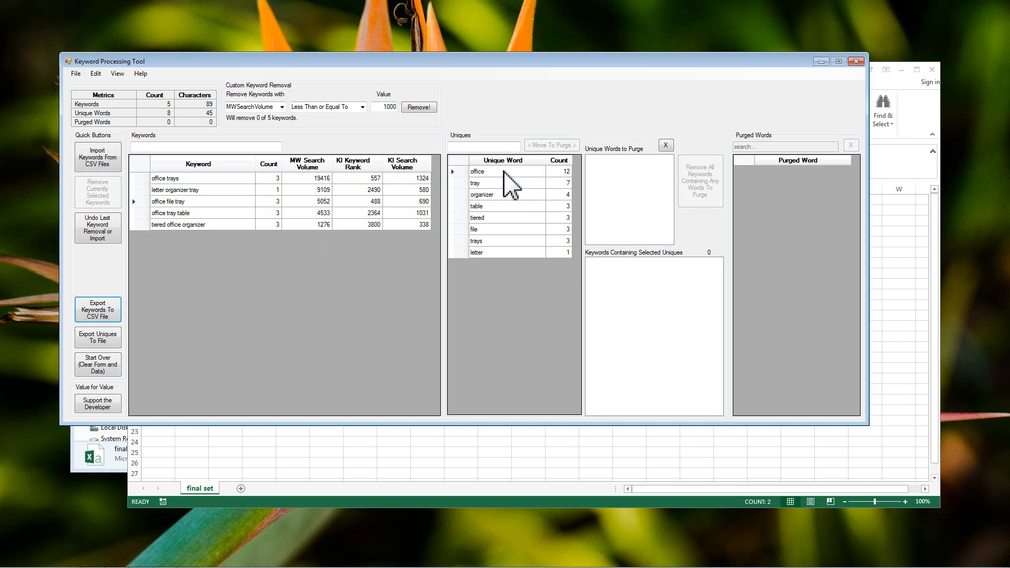
Review the entries in the unique words list and export the uniques to a CSV file named "final set uniques" in the Documents library.
{"action": "left_click_drag", "start_coordinate": [503, 171], "coordinate": [494, 252]}
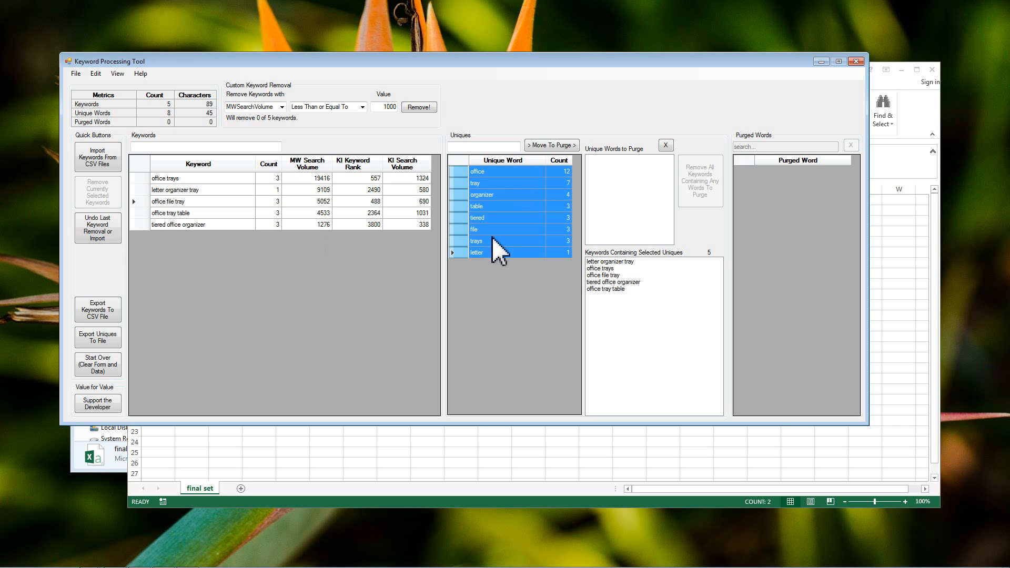
{"action": "left_click", "coordinate": [498, 241]}
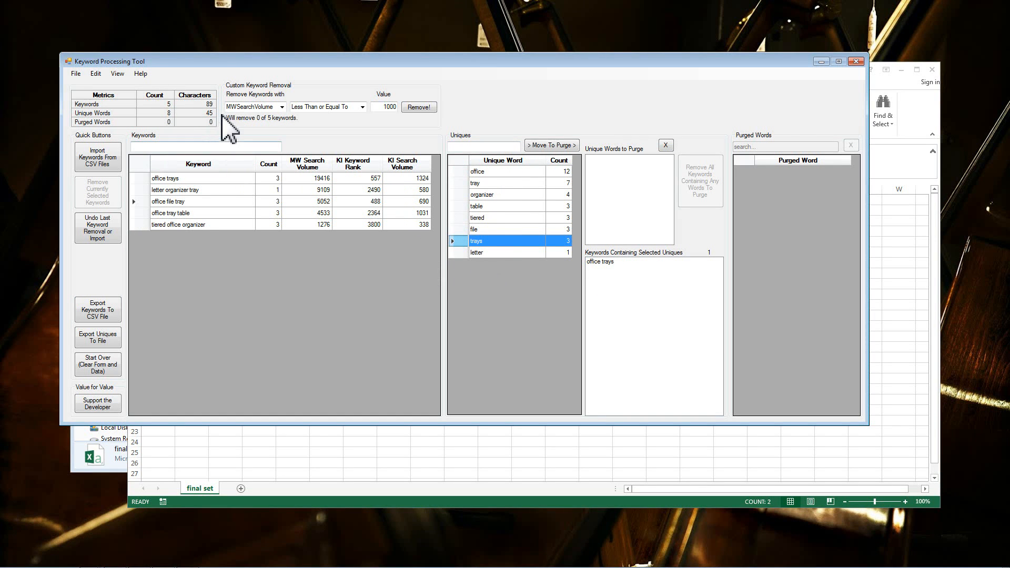
{"action": "left_click", "coordinate": [99, 337]}
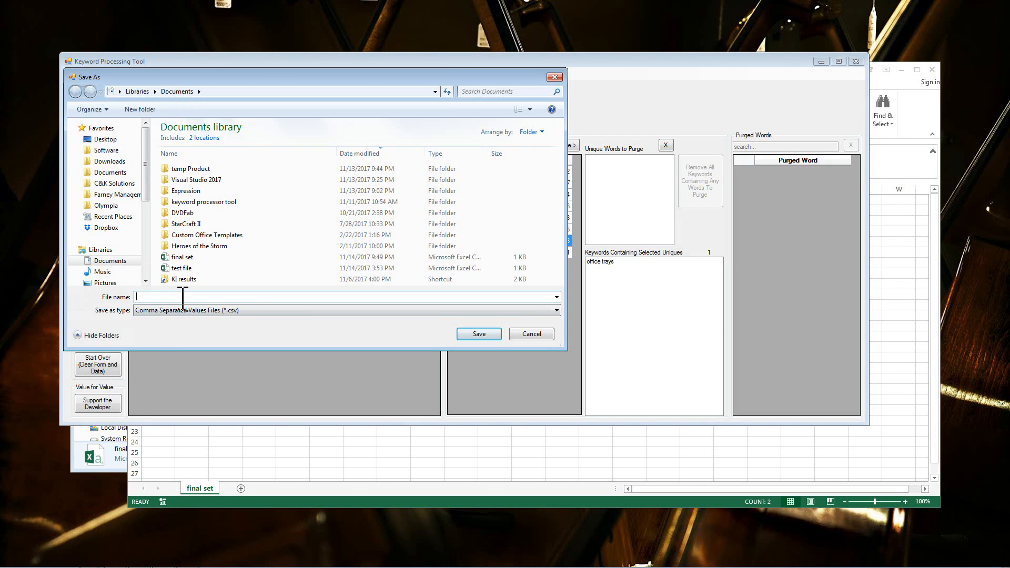
{"action": "type", "text": "final "}
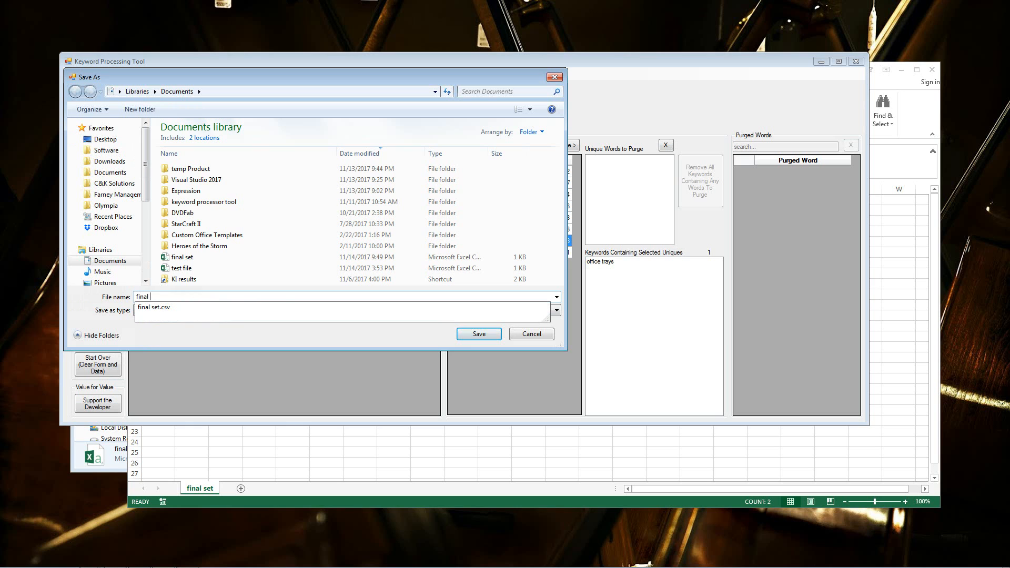
{"action": "type", "text": "set uniques"}
{"action": "key", "text": "Return"}
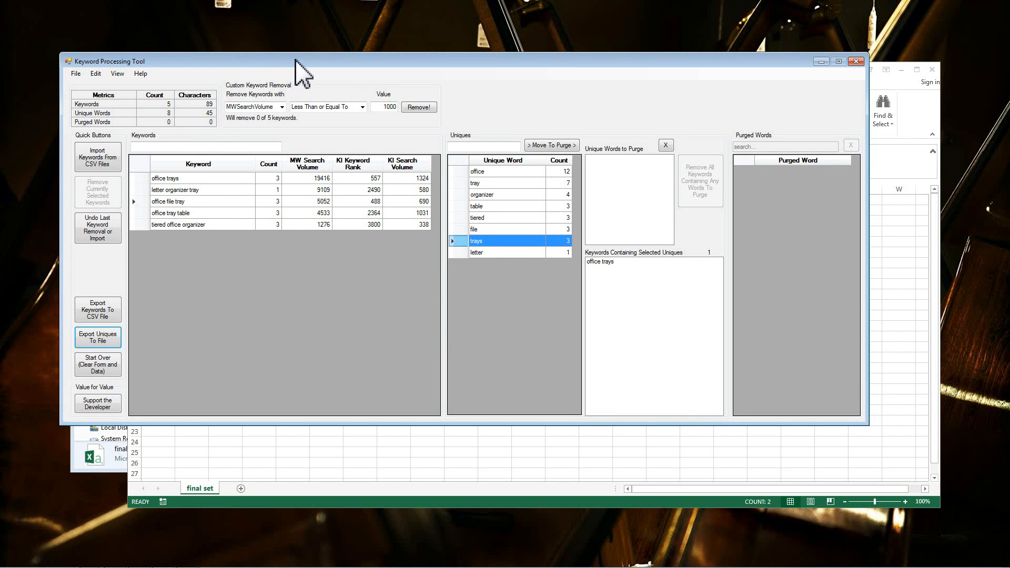
Open the Help document and read the Purpose, Value for Value, Importing Keywords and Keyword Meta Data Attributes topics.
{"action": "left_click_drag", "start_coordinate": [294, 61], "coordinate": [277, 39]}
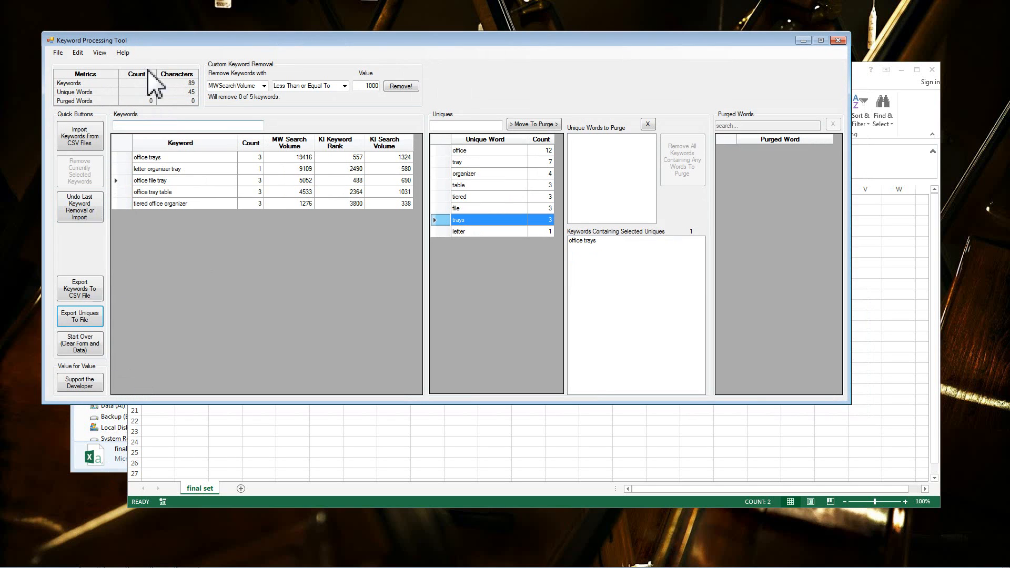
{"action": "left_click", "coordinate": [124, 54]}
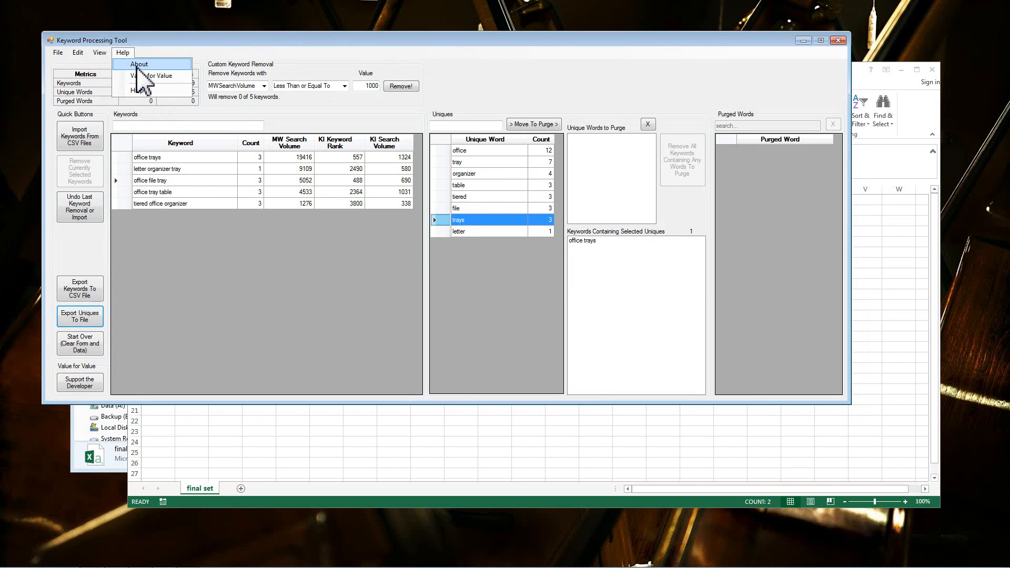
{"action": "left_click", "coordinate": [148, 90]}
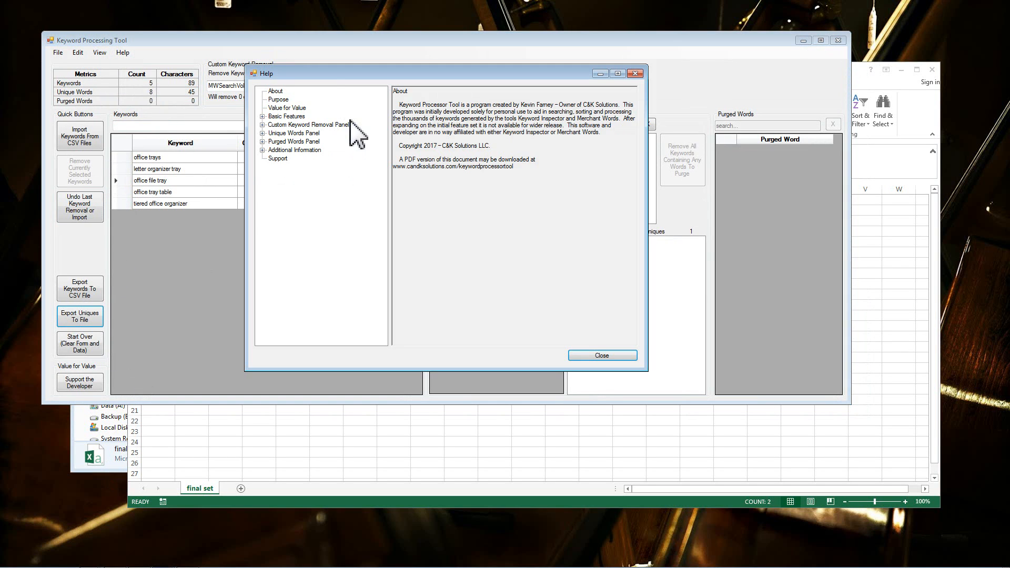
{"action": "left_click", "coordinate": [279, 99]}
{"action": "left_click", "coordinate": [286, 108]}
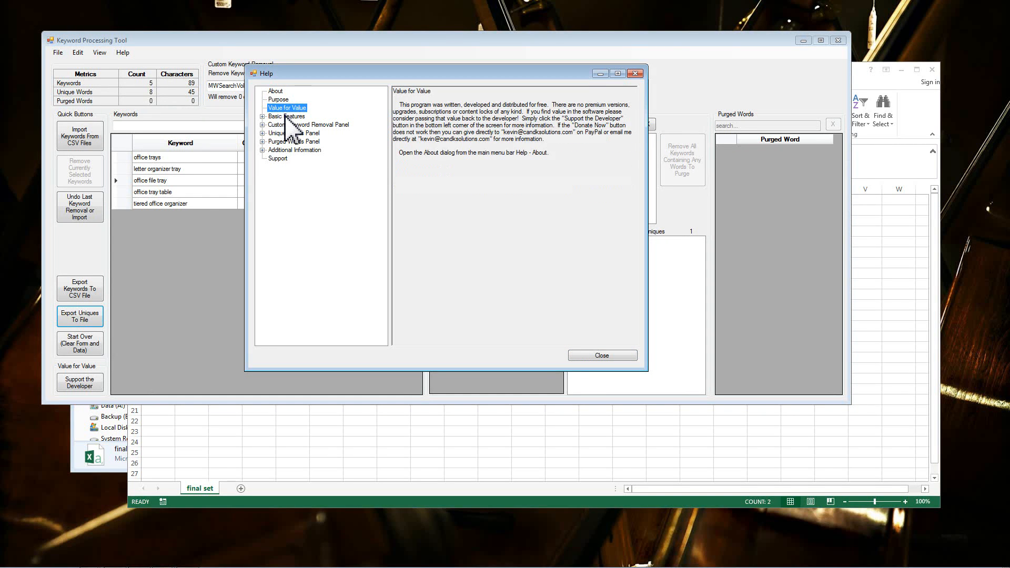
{"action": "left_click", "coordinate": [285, 116]}
{"action": "left_click", "coordinate": [262, 116]}
{"action": "left_click", "coordinate": [290, 126]}
{"action": "left_click", "coordinate": [291, 134]}
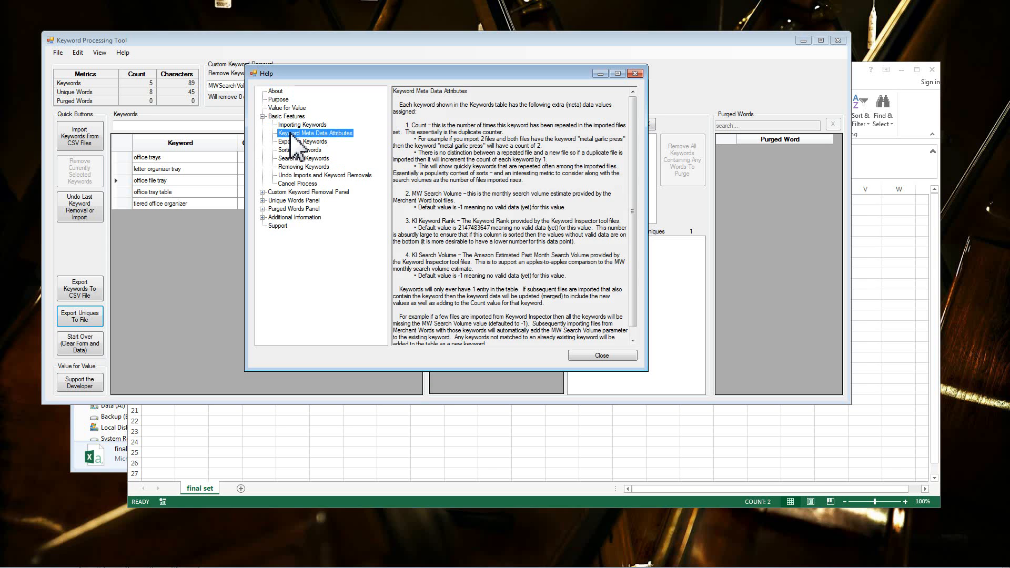
Read the three Purged Words Panel topics and the Support topic's contact e-mail in the Help document, and close Help.
{"action": "left_click", "coordinate": [262, 209]}
{"action": "left_click", "coordinate": [307, 217]}
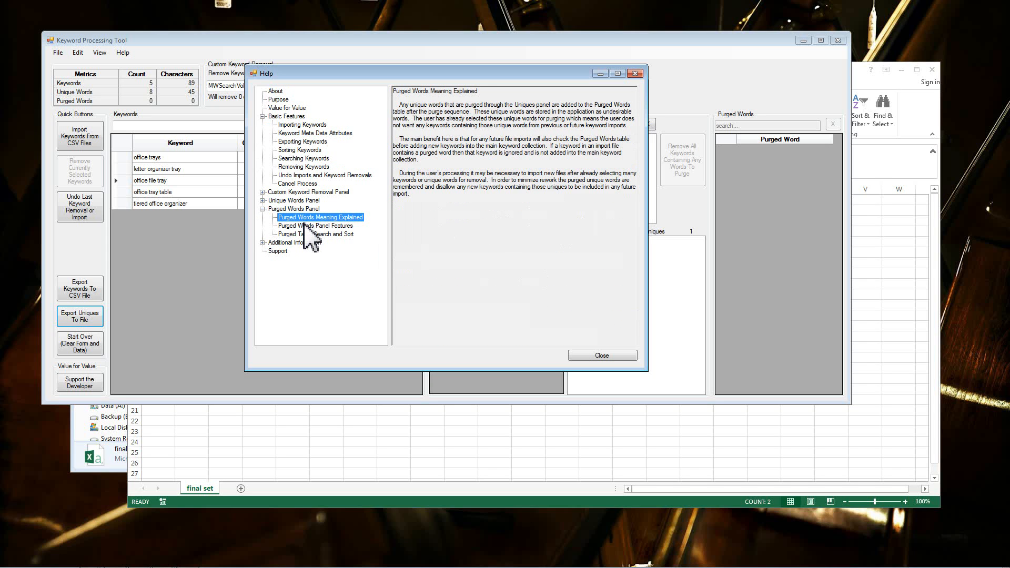
{"action": "left_click", "coordinate": [303, 226]}
{"action": "left_click", "coordinate": [307, 234]}
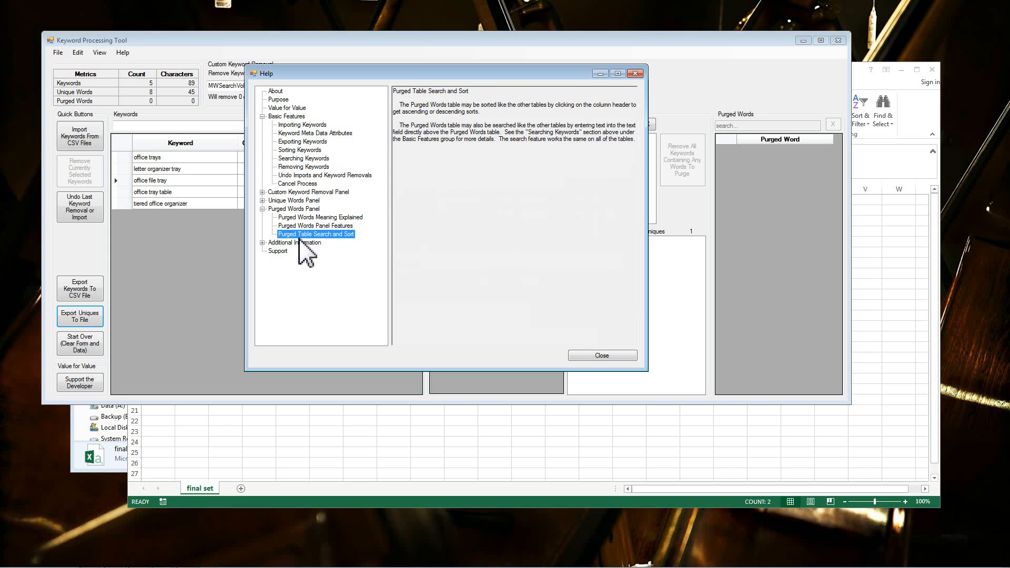
{"action": "left_click", "coordinate": [286, 252]}
{"action": "left_click_drag", "start_coordinate": [457, 111], "coordinate": [527, 112]}
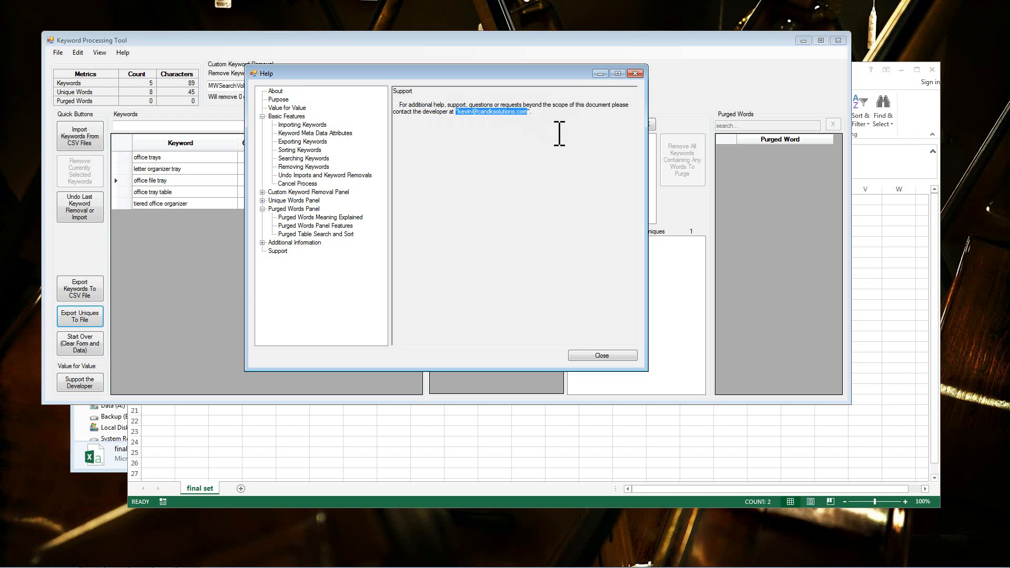
{"action": "left_click", "coordinate": [603, 356]}
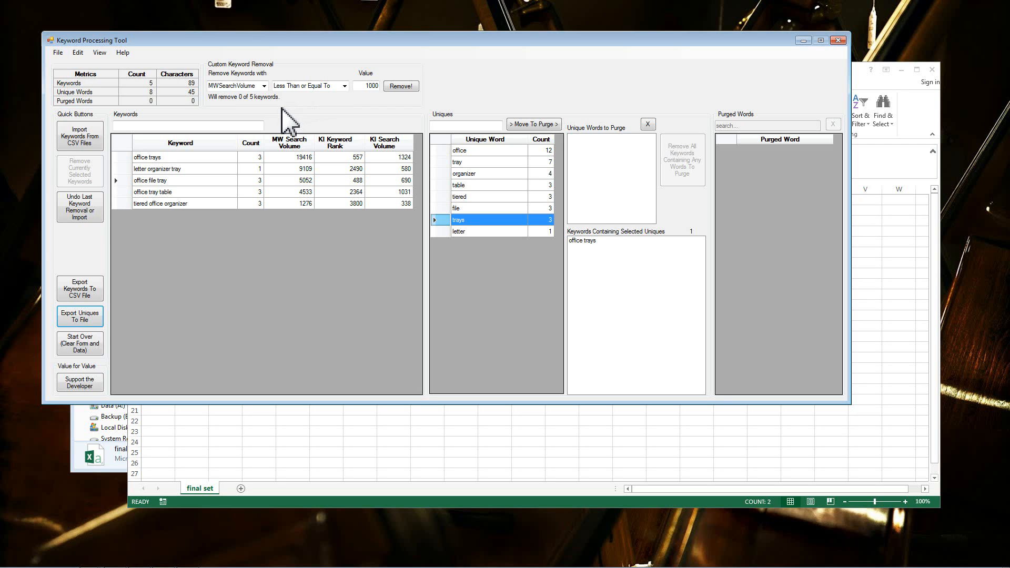
{"action": "left_click_drag", "start_coordinate": [309, 38], "coordinate": [307, 31]}
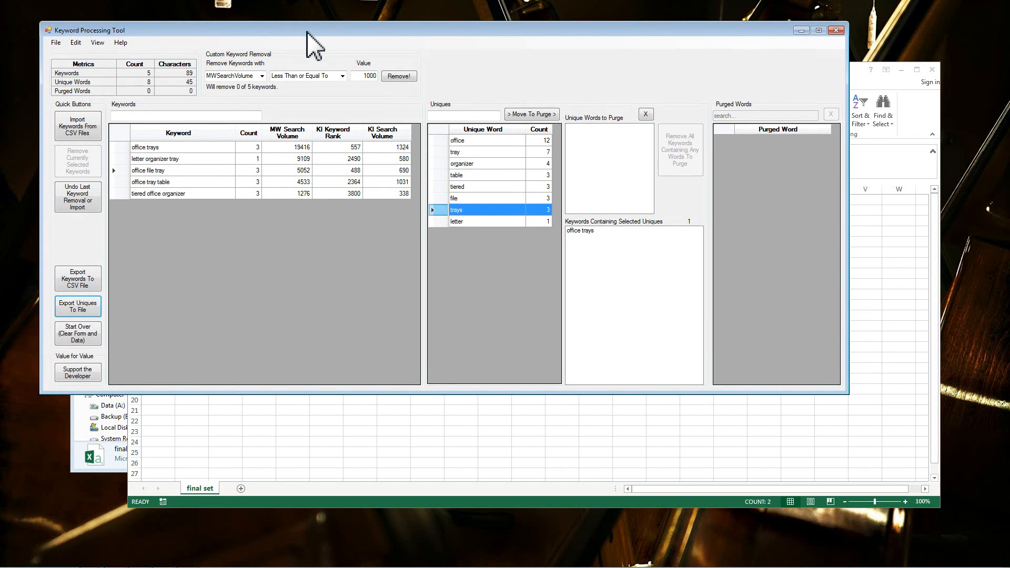